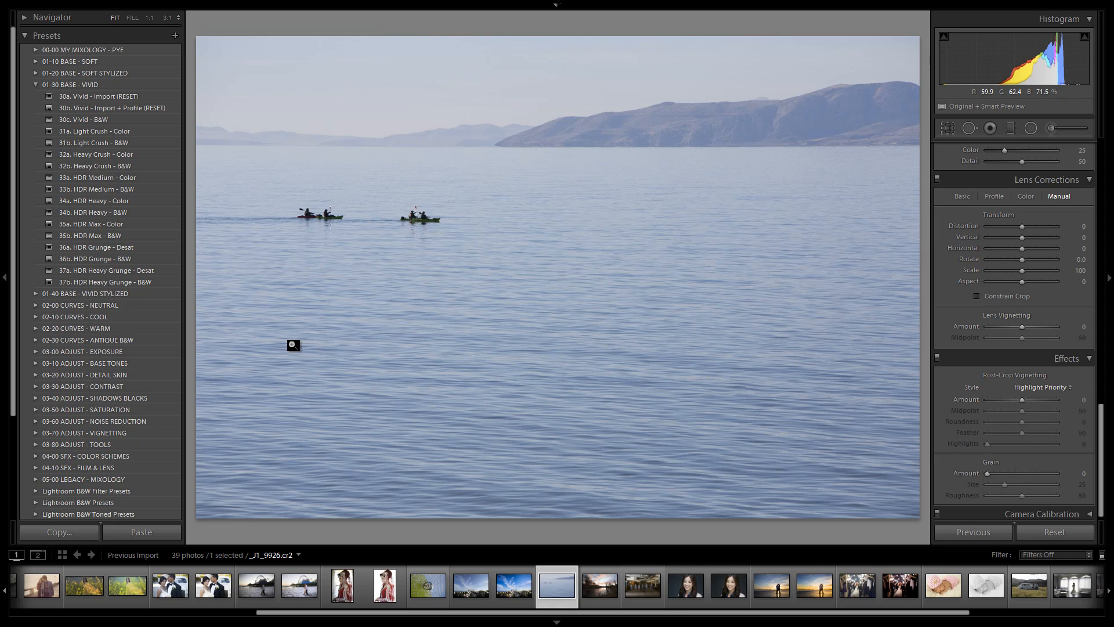
Show the photo's camera and exposure info overlay, cycle through its display modes and hide it again.
{"action": "key", "text": "i"}
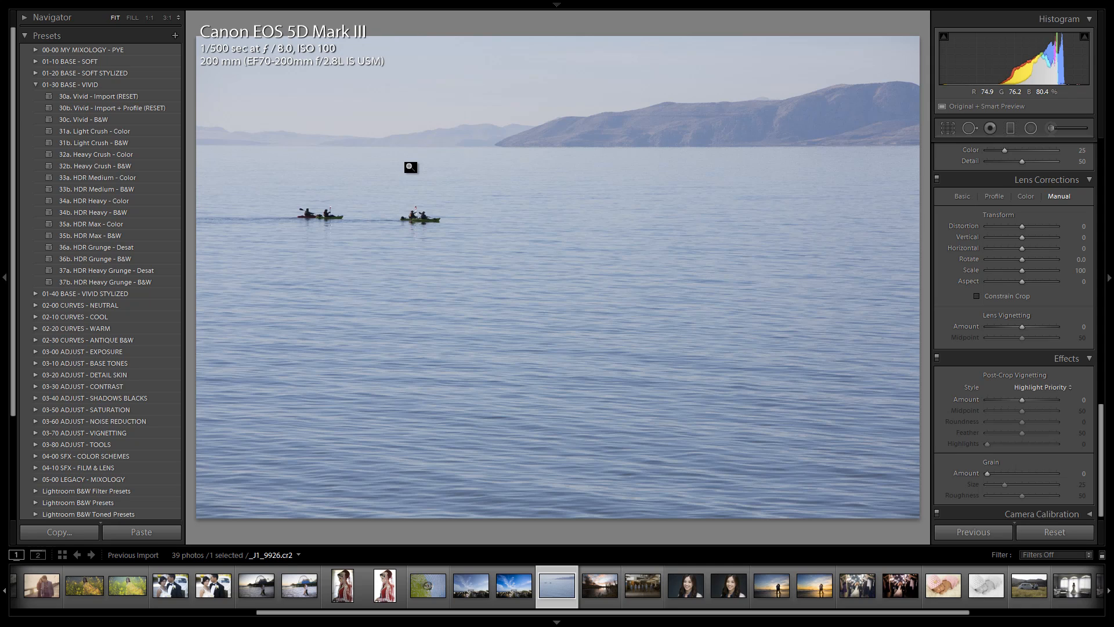
{"action": "key", "text": "i"}
{"action": "key", "text": "i"}
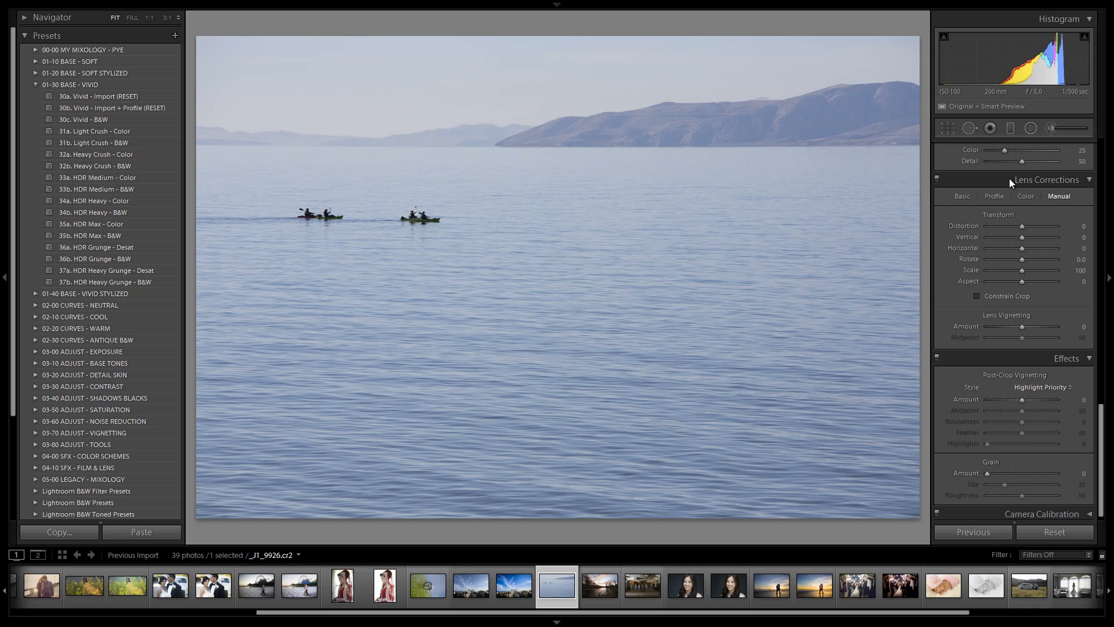
Apply the preset 30a. Vivid - Import (RESET) to the kayak photo and replace it with 30b. Vivid - Import + Profile (RESET).
{"action": "scroll", "coordinate": [996, 207], "scroll_direction": "up", "scroll_amount": 10}
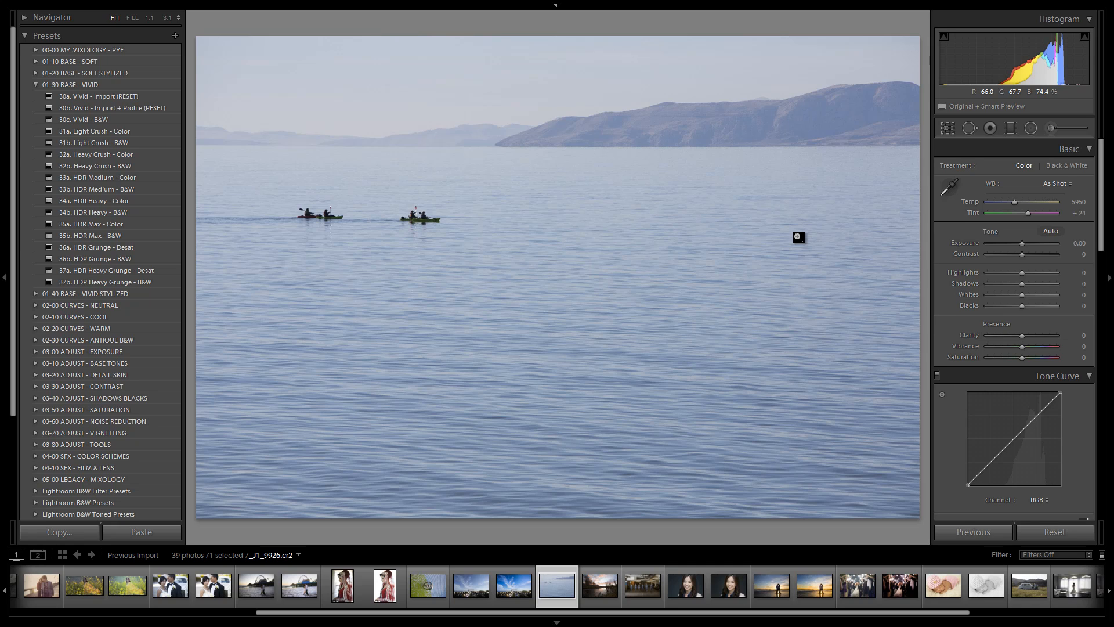
{"action": "left_click", "coordinate": [116, 96]}
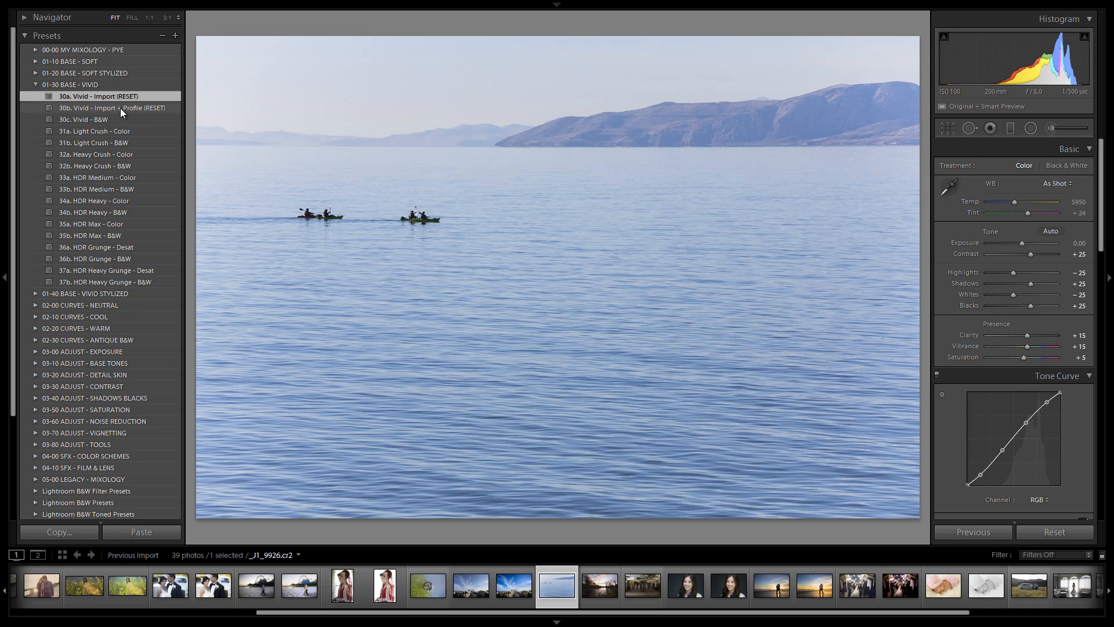
{"action": "left_click", "coordinate": [121, 109]}
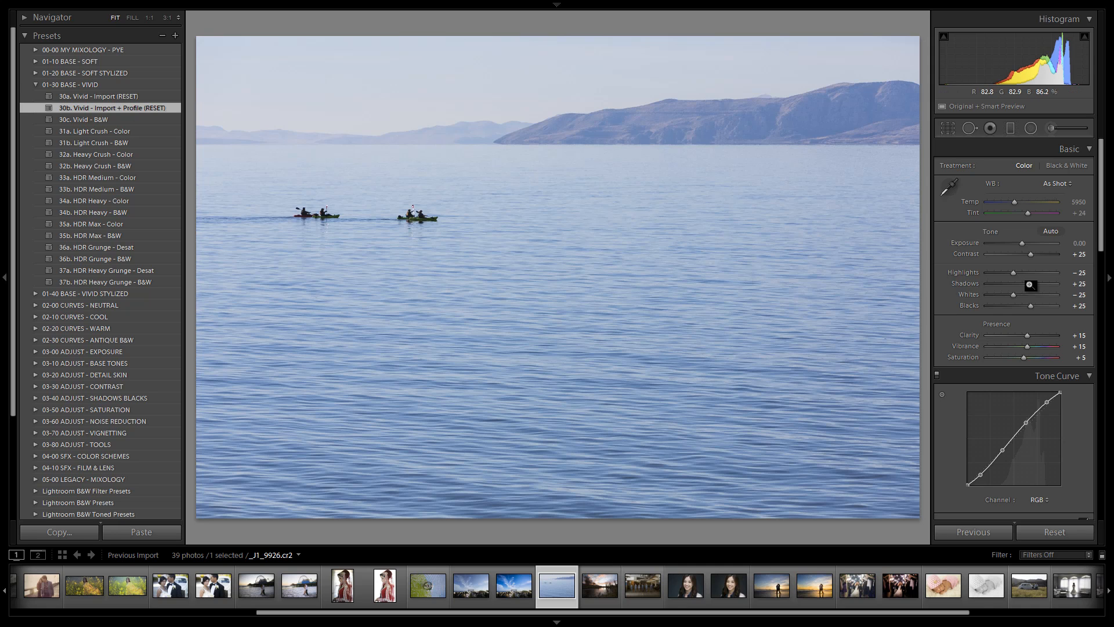
Review the preset's sharpening and noise reduction settings and show the basic lens correction options.
{"action": "scroll", "coordinate": [1027, 285], "scroll_direction": "down", "scroll_amount": 10}
{"action": "scroll", "coordinate": [1029, 284], "scroll_direction": "down", "scroll_amount": 8}
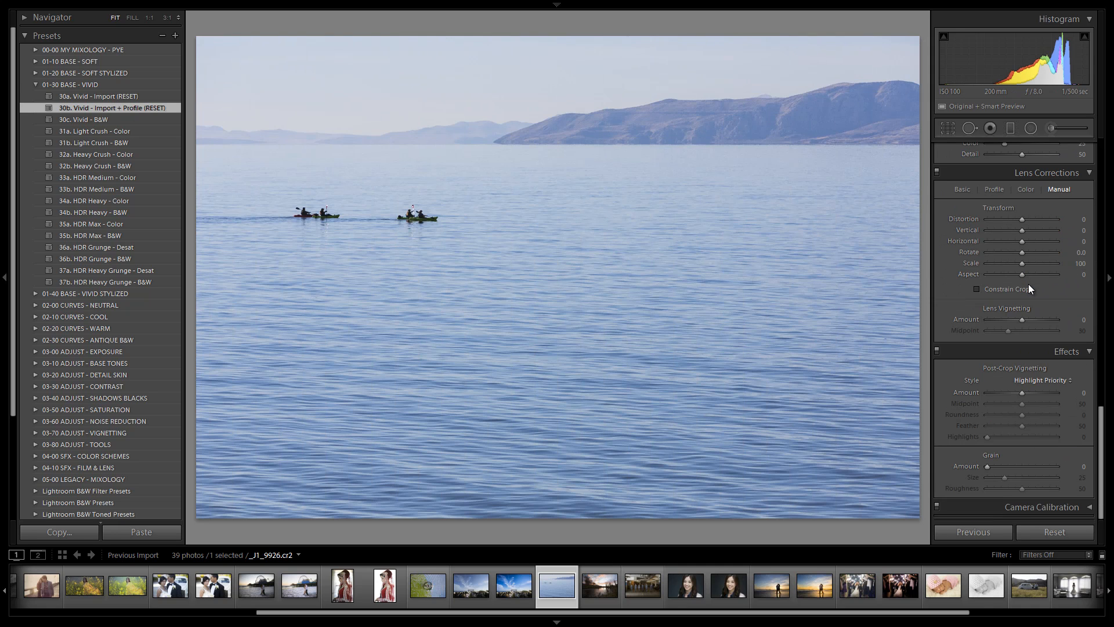
{"action": "scroll", "coordinate": [1028, 285], "scroll_direction": "up", "scroll_amount": 3}
{"action": "scroll", "coordinate": [1028, 285], "scroll_direction": "down", "scroll_amount": 3}
{"action": "scroll", "coordinate": [1029, 285], "scroll_direction": "up", "scroll_amount": 3}
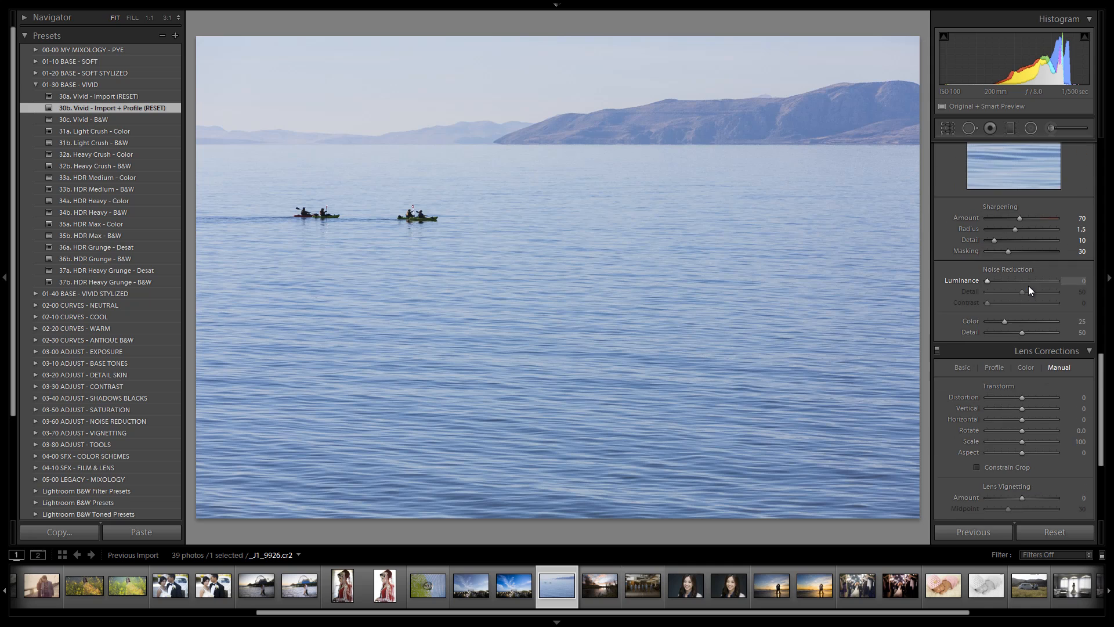
{"action": "scroll", "coordinate": [1015, 321], "scroll_direction": "down", "scroll_amount": 2}
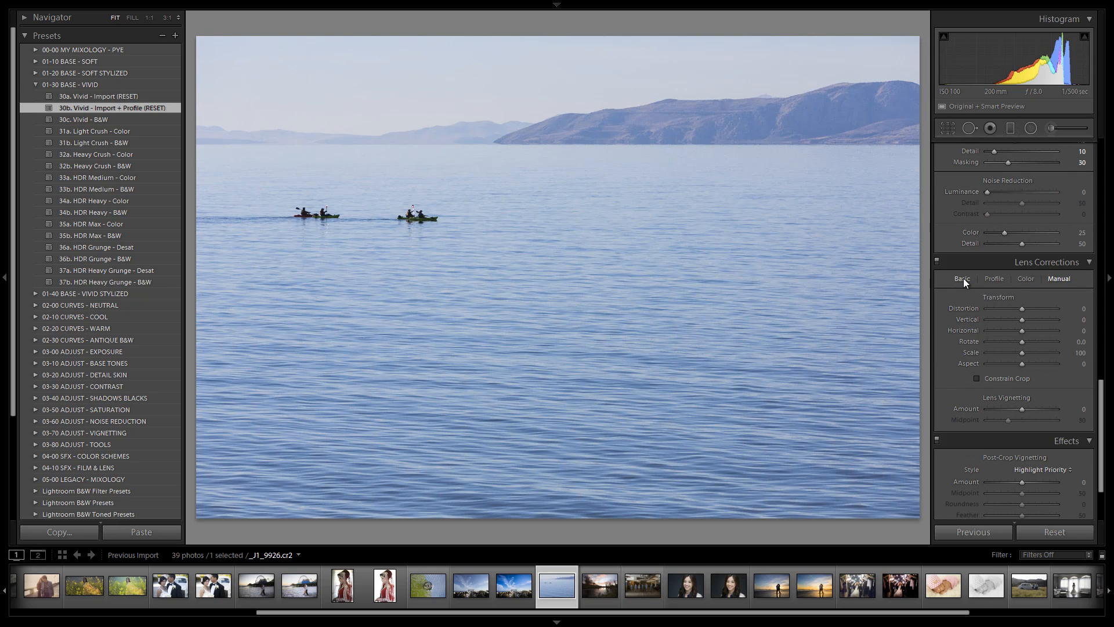
{"action": "left_click", "coordinate": [963, 279]}
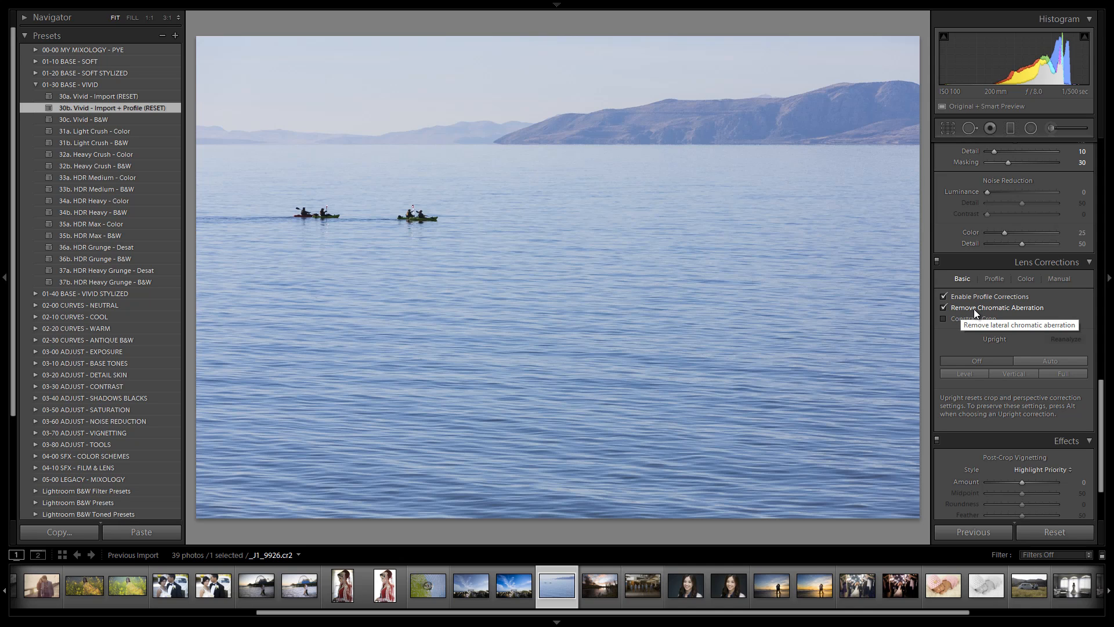
Compare lens corrections between presets 30a and 30b, ending on 30b, and view its lens profile and manual transform settings.
{"action": "left_click", "coordinate": [137, 98]}
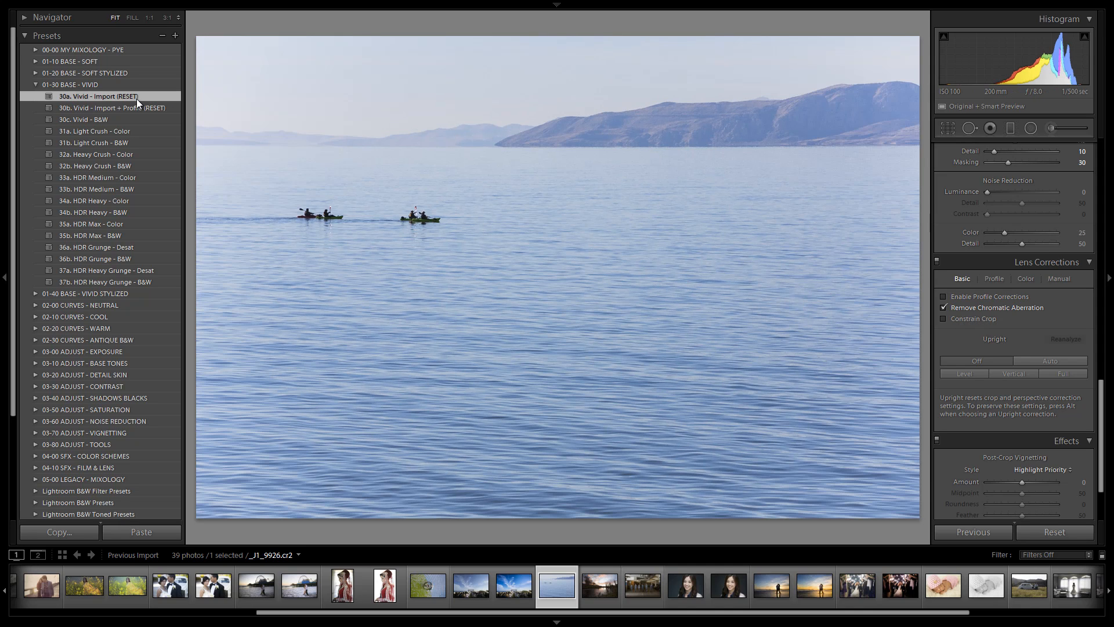
{"action": "left_click", "coordinate": [112, 107]}
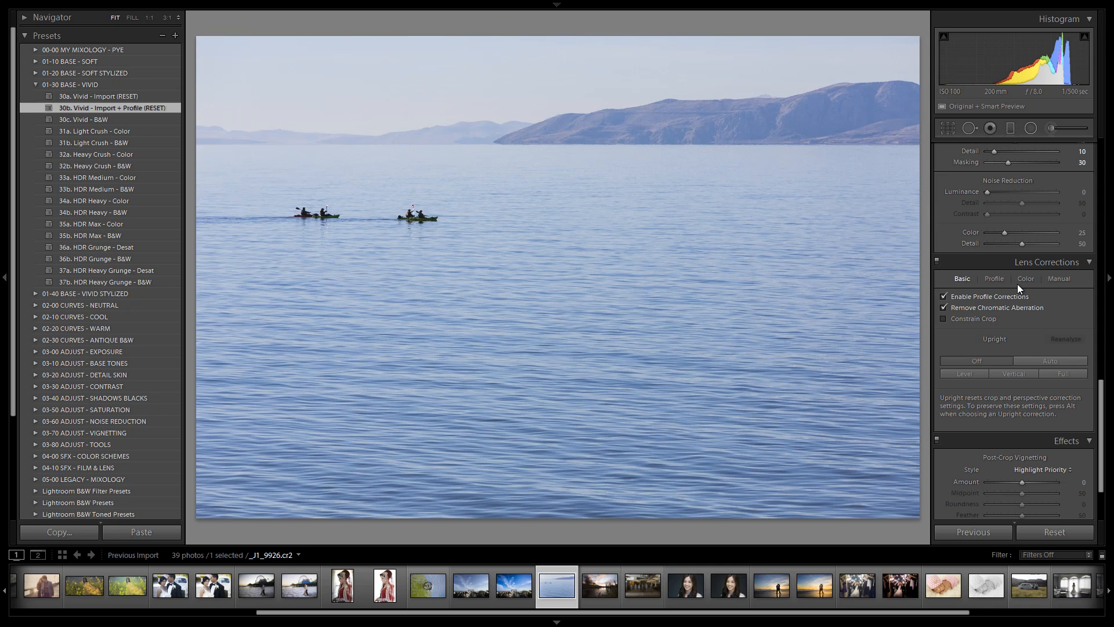
{"action": "left_click", "coordinate": [993, 280]}
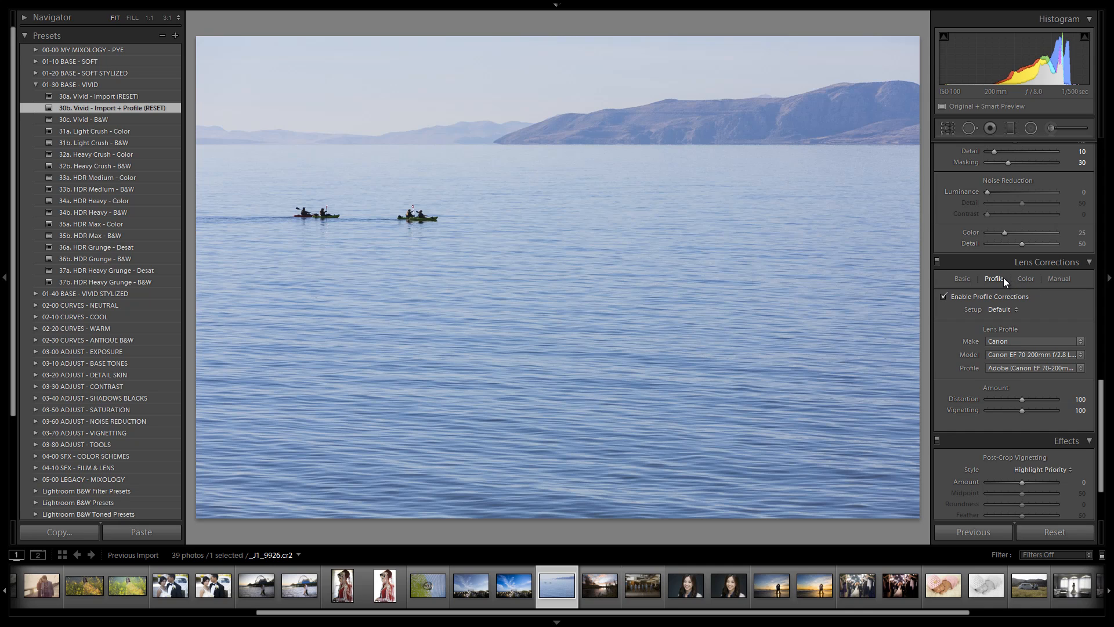
{"action": "left_click", "coordinate": [1049, 280]}
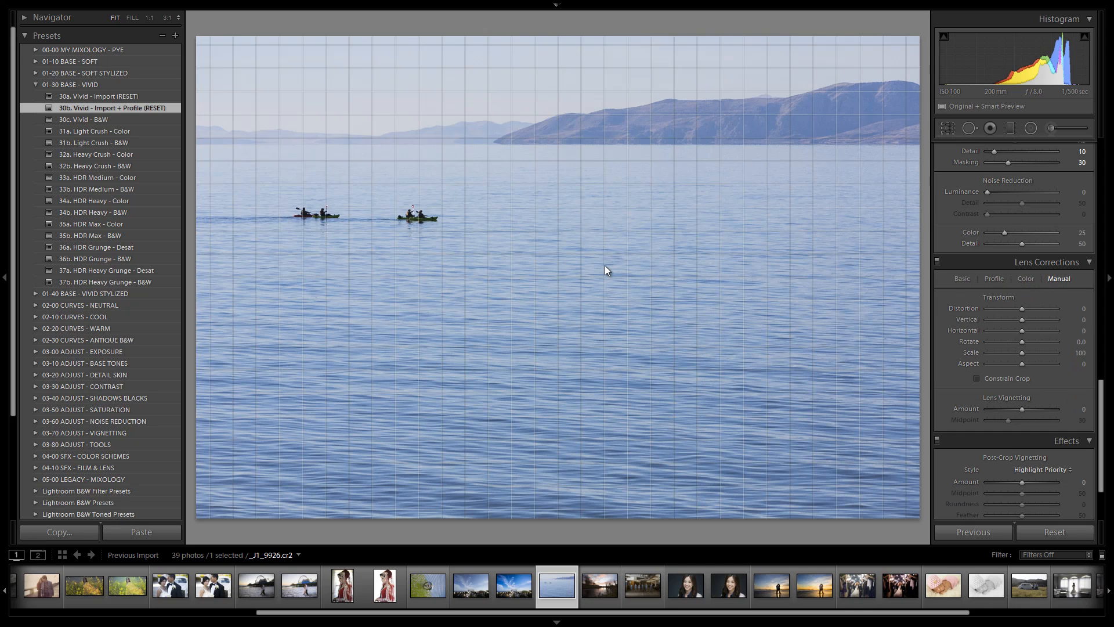
{"action": "scroll", "coordinate": [990, 244], "scroll_direction": "up", "scroll_amount": 3}
{"action": "scroll", "coordinate": [989, 244], "scroll_direction": "up", "scroll_amount": 10}
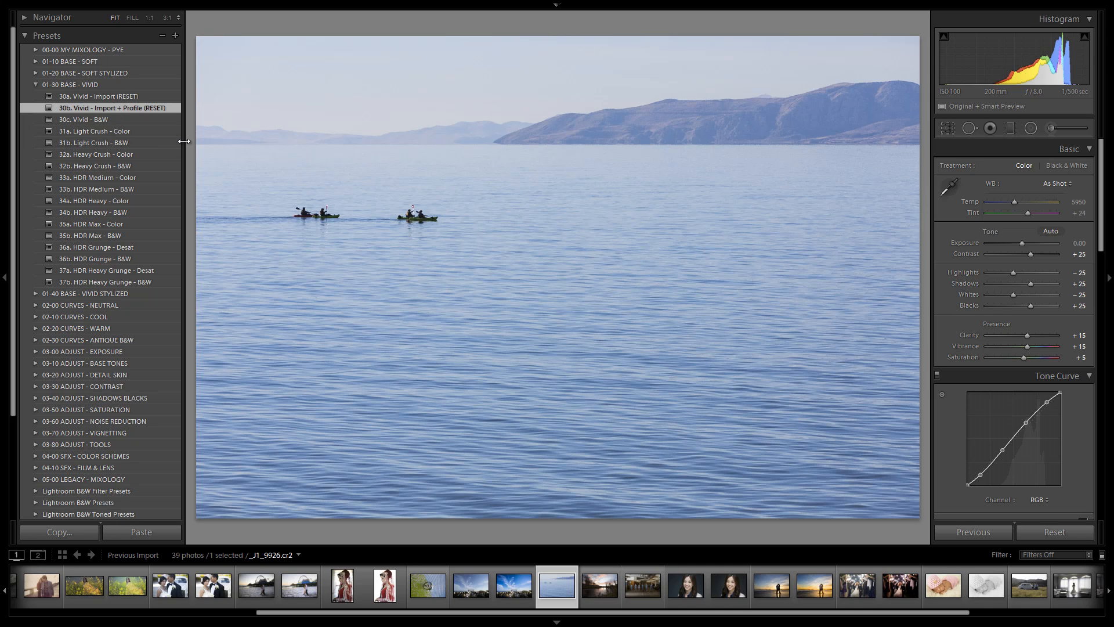
Check the composition with the crop tool by cycling through its guide overlays, and leave without cropping.
{"action": "key", "text": "r"}
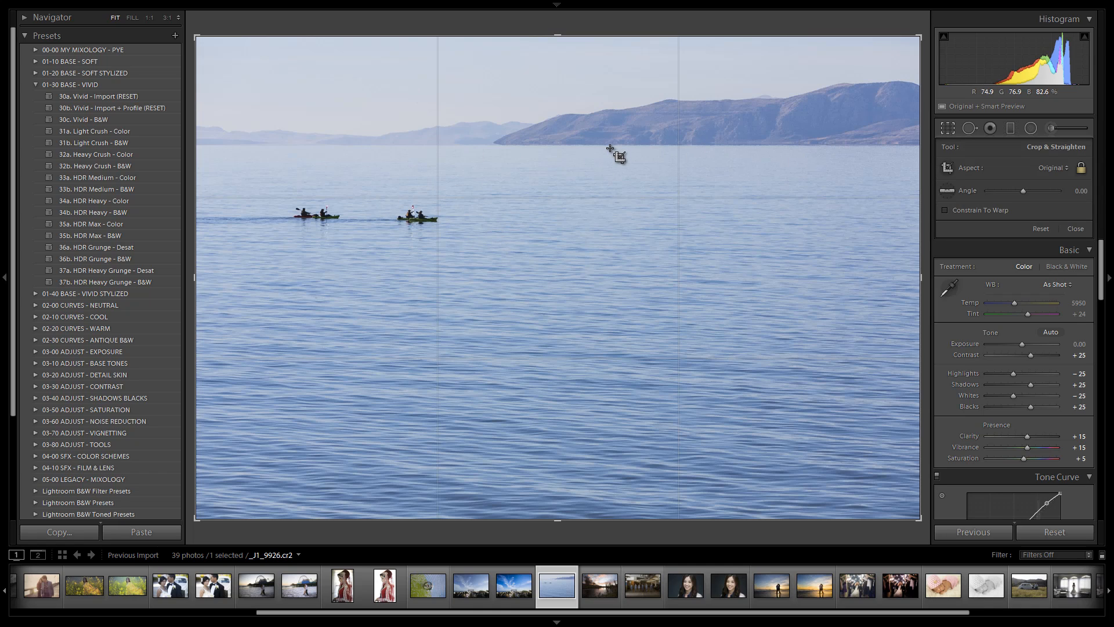
{"action": "key", "text": "o"}
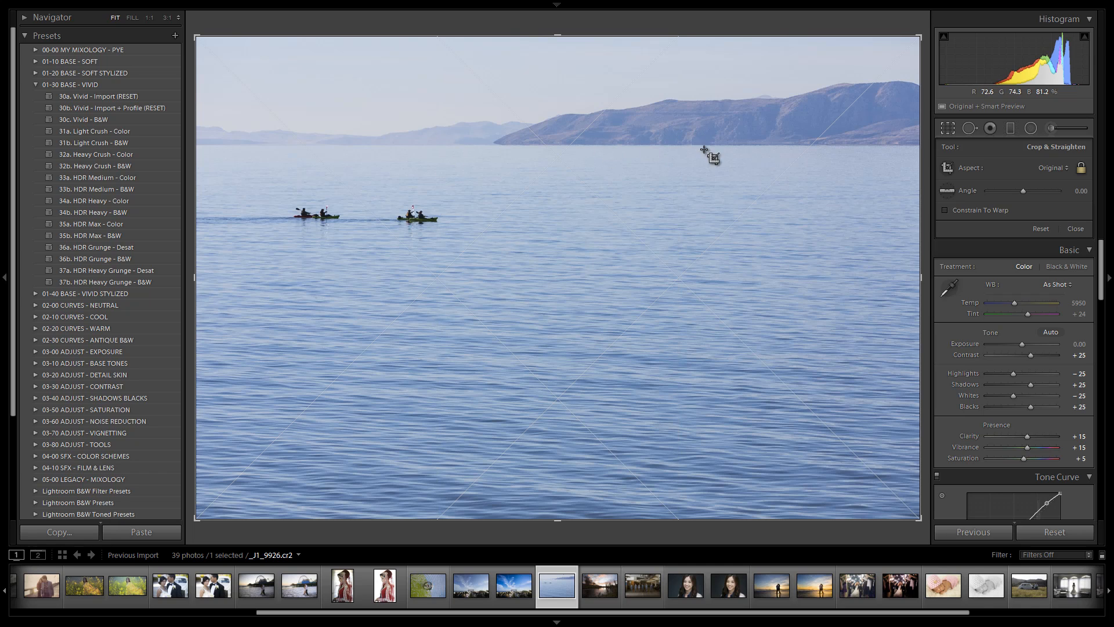
{"action": "key", "text": "o"}
{"action": "key", "text": "o"}
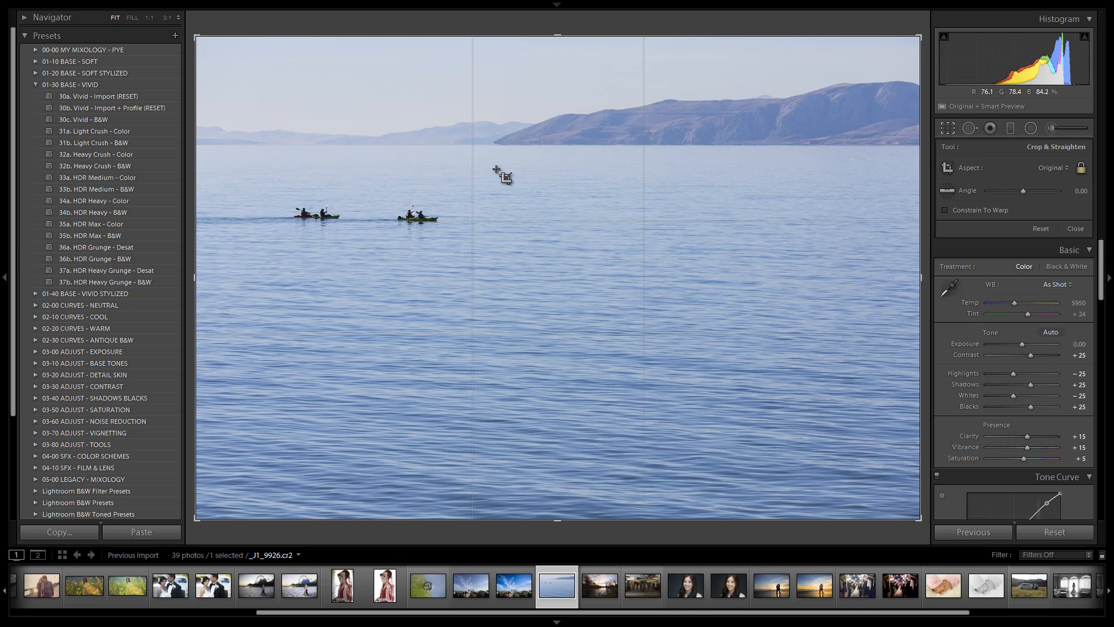
{"action": "key", "text": "o"}
{"action": "key", "text": "o"}
{"action": "key", "text": "o"}
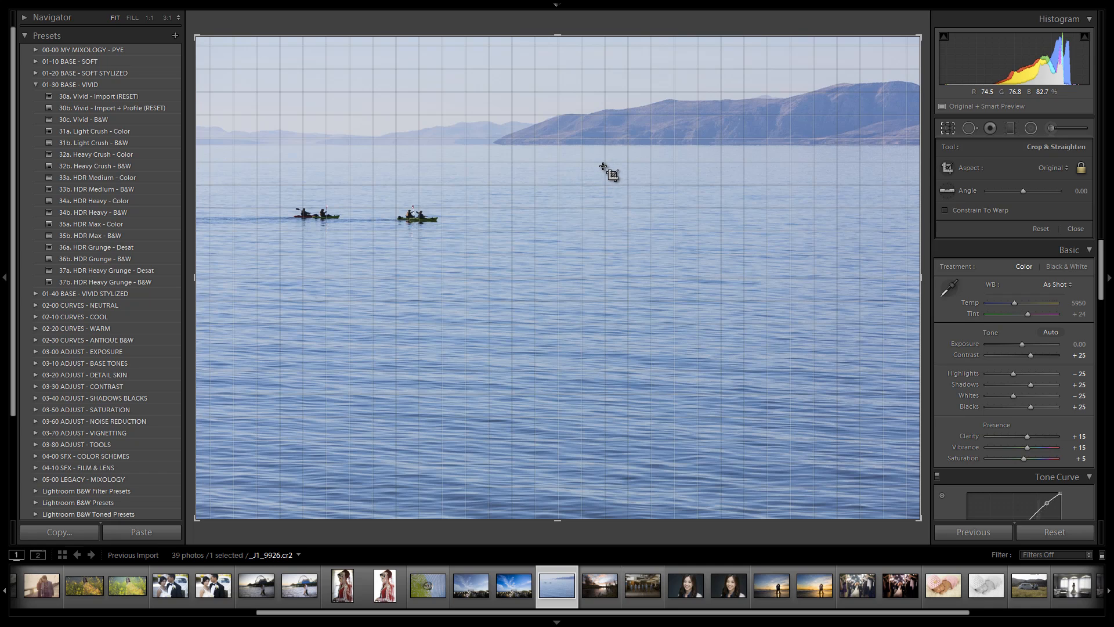
{"action": "key", "text": "r"}
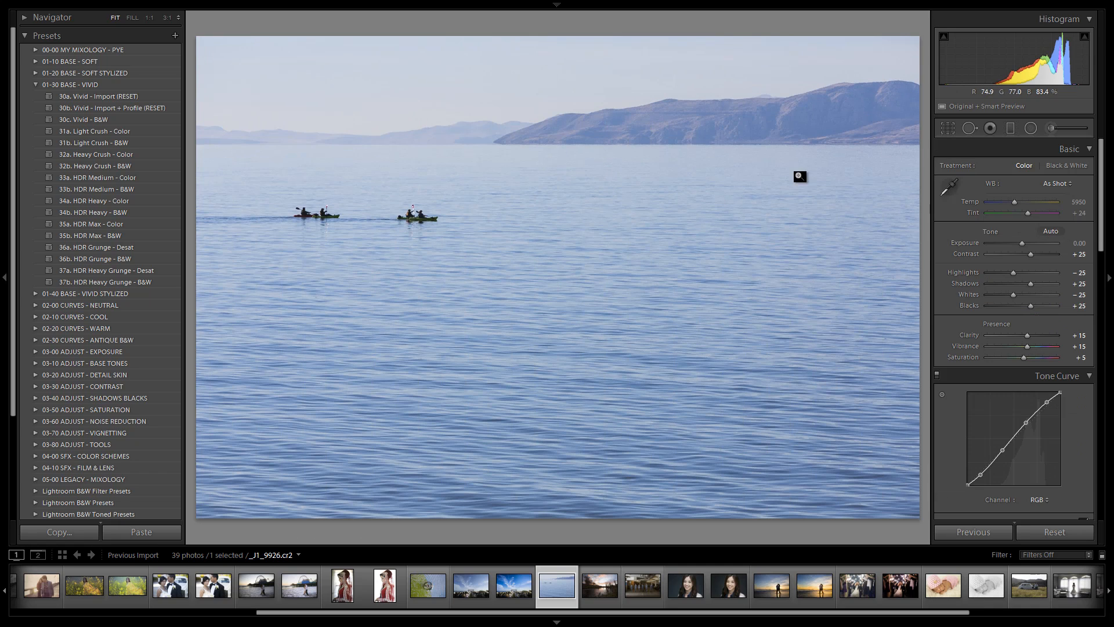
Review the lens correction and effects settings and reapply the preset 30b. Vivid - Import + Profile (RESET).
{"action": "scroll", "coordinate": [989, 196], "scroll_direction": "down", "scroll_amount": 10}
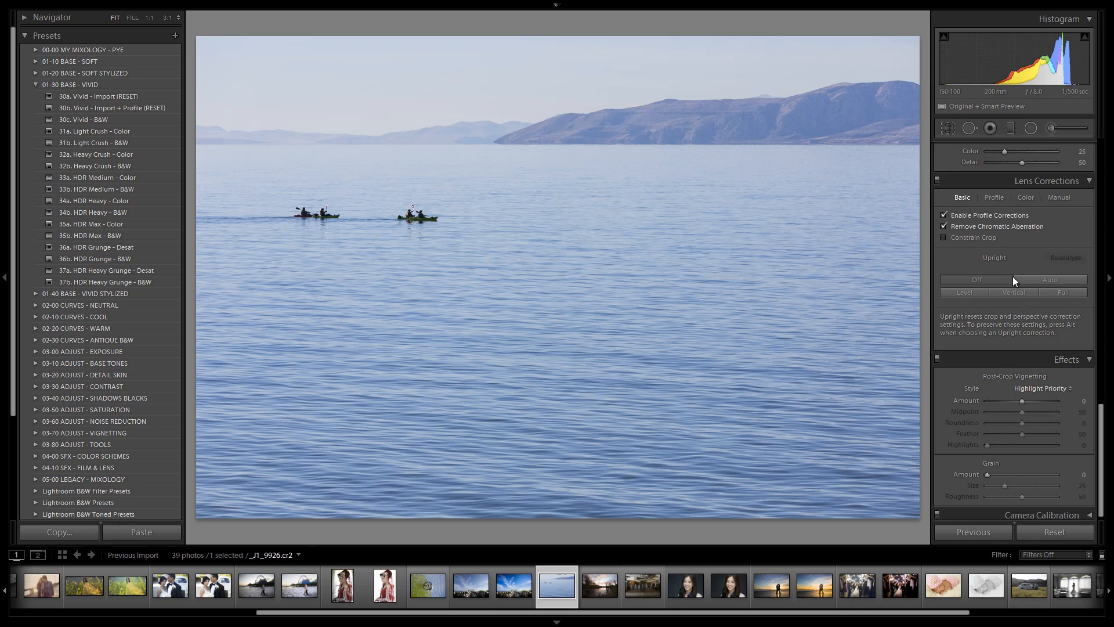
{"action": "scroll", "coordinate": [979, 321], "scroll_direction": "up", "scroll_amount": 10}
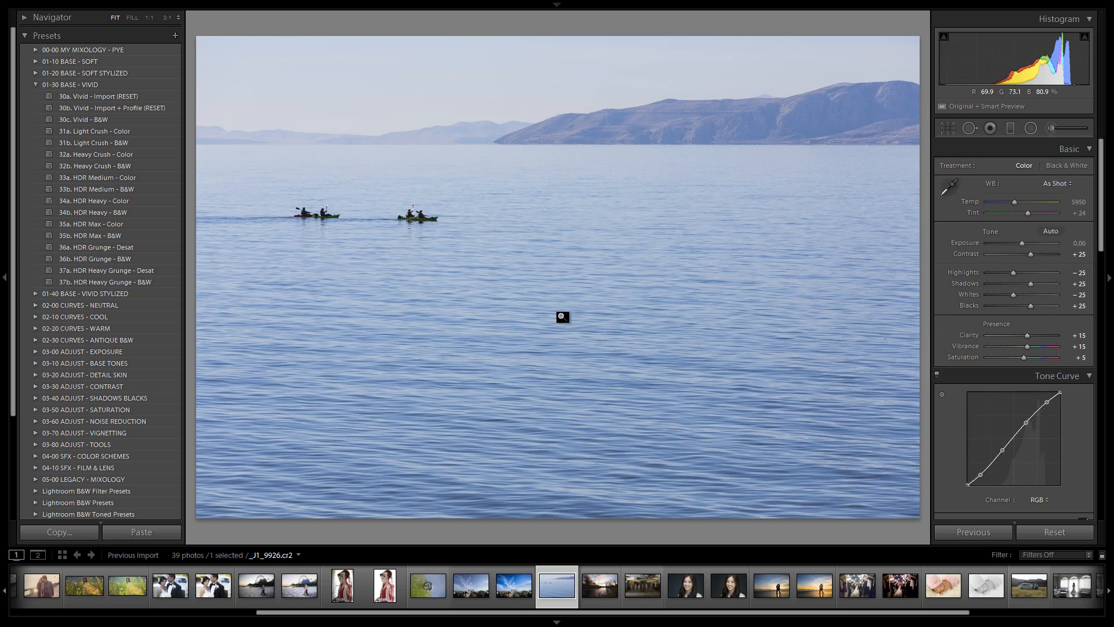
{"action": "left_click", "coordinate": [103, 109]}
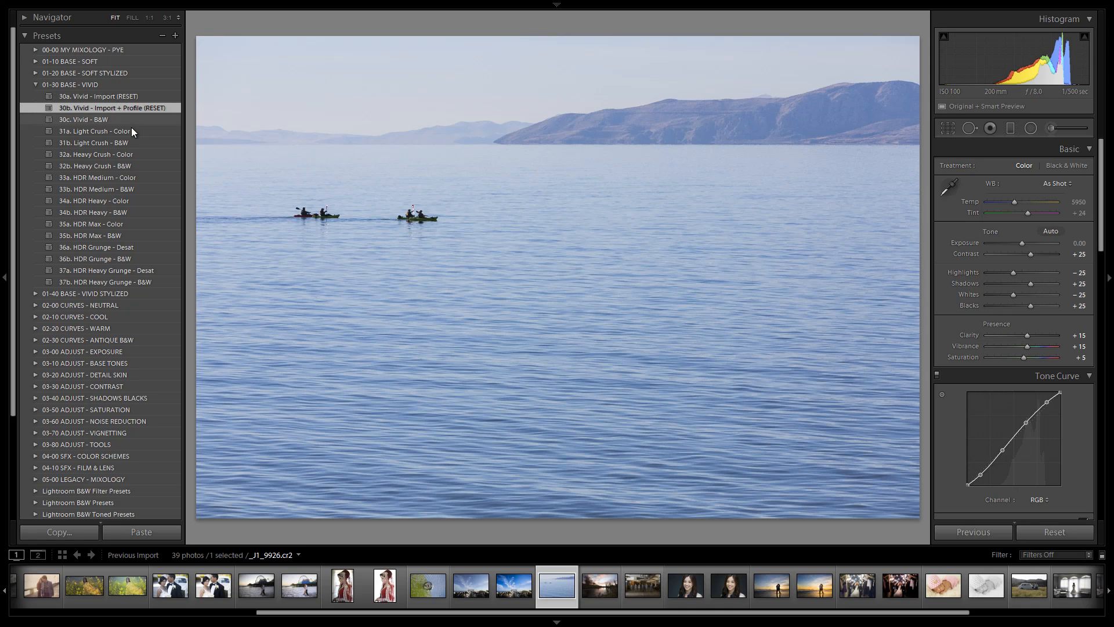
Try an exposure of -1.42 and a colour temperature of 4833, and restore the look with preset 30b.
{"action": "left_click", "coordinate": [1012, 244]}
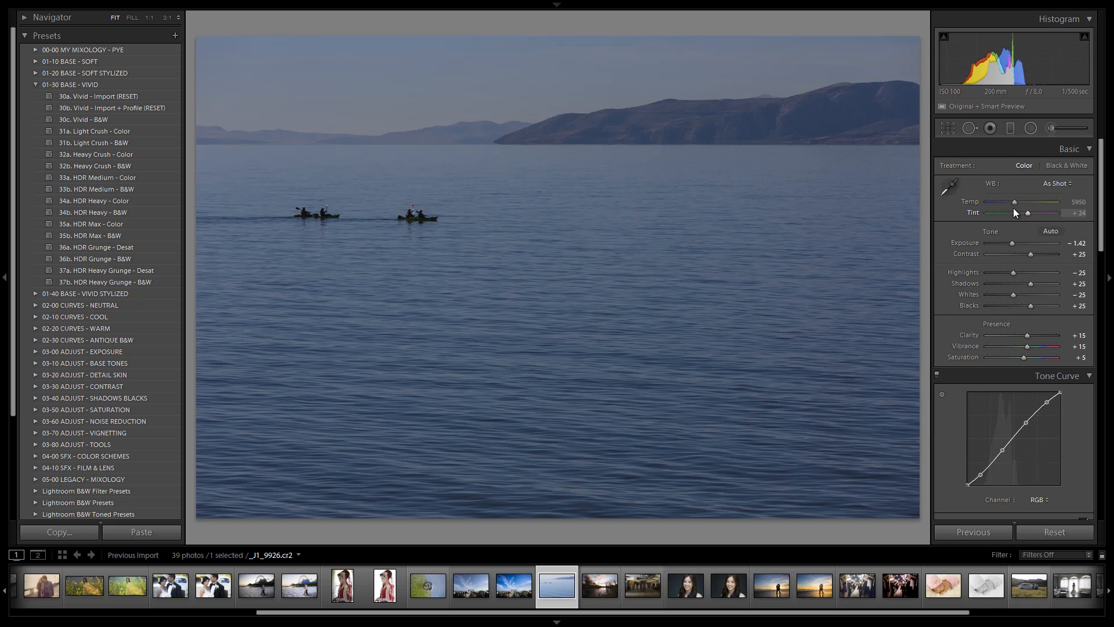
{"action": "left_click_drag", "start_coordinate": [982, 201], "coordinate": [973, 199]}
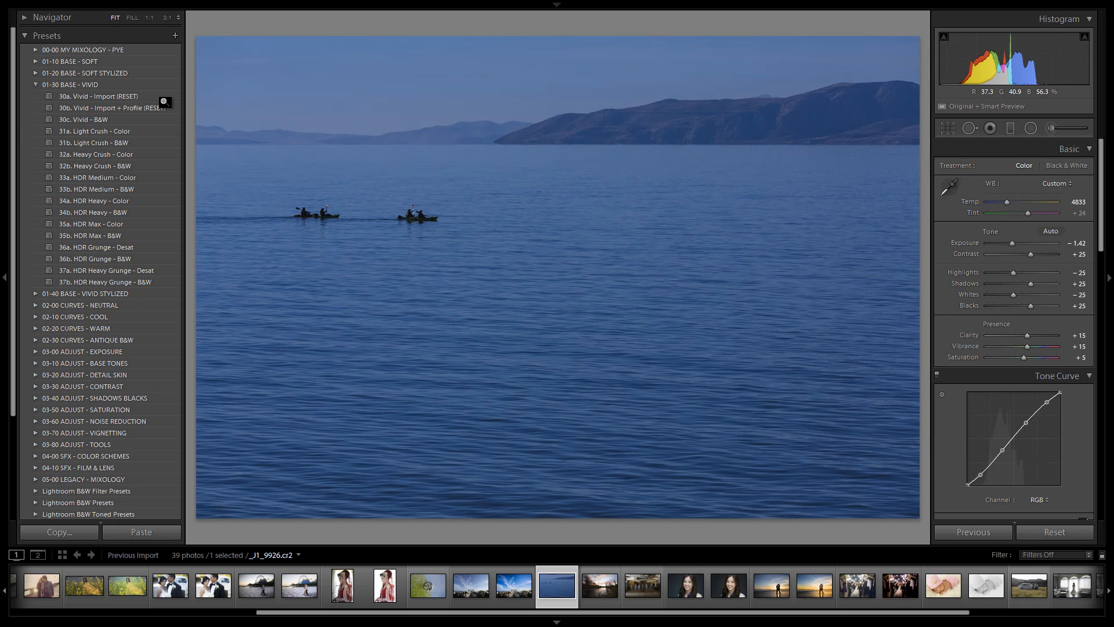
{"action": "left_click", "coordinate": [130, 107]}
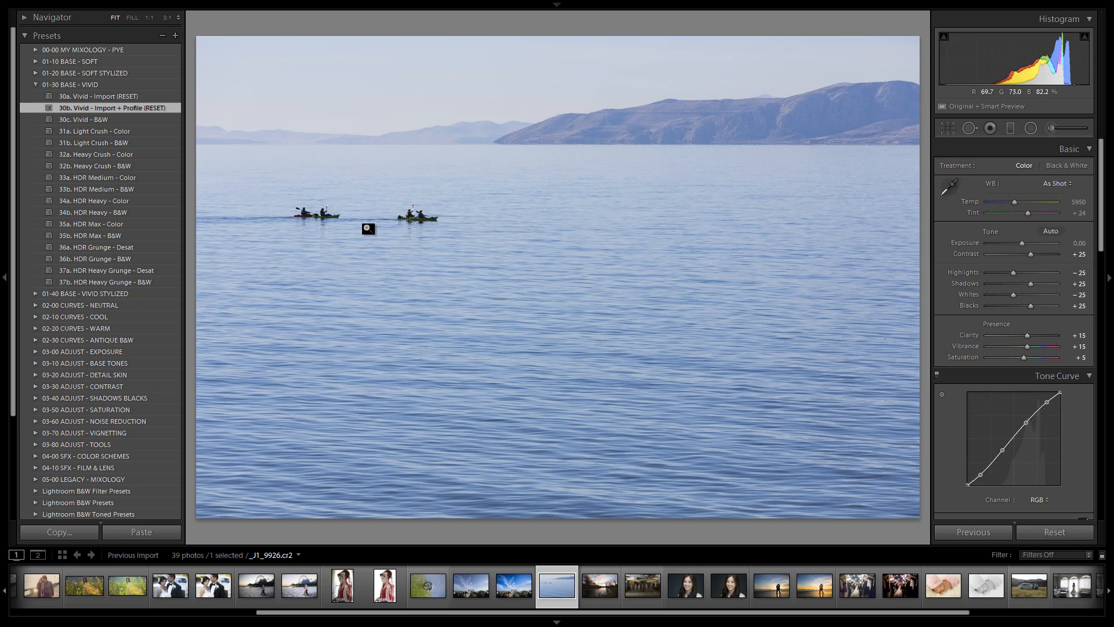
Try a darker, cooler look with exposure -1.92 and temperature 4333, and reset it with preset 30b.
{"action": "left_click_drag", "start_coordinate": [1018, 240], "coordinate": [1007, 243]}
{"action": "left_click_drag", "start_coordinate": [992, 205], "coordinate": [1005, 203]}
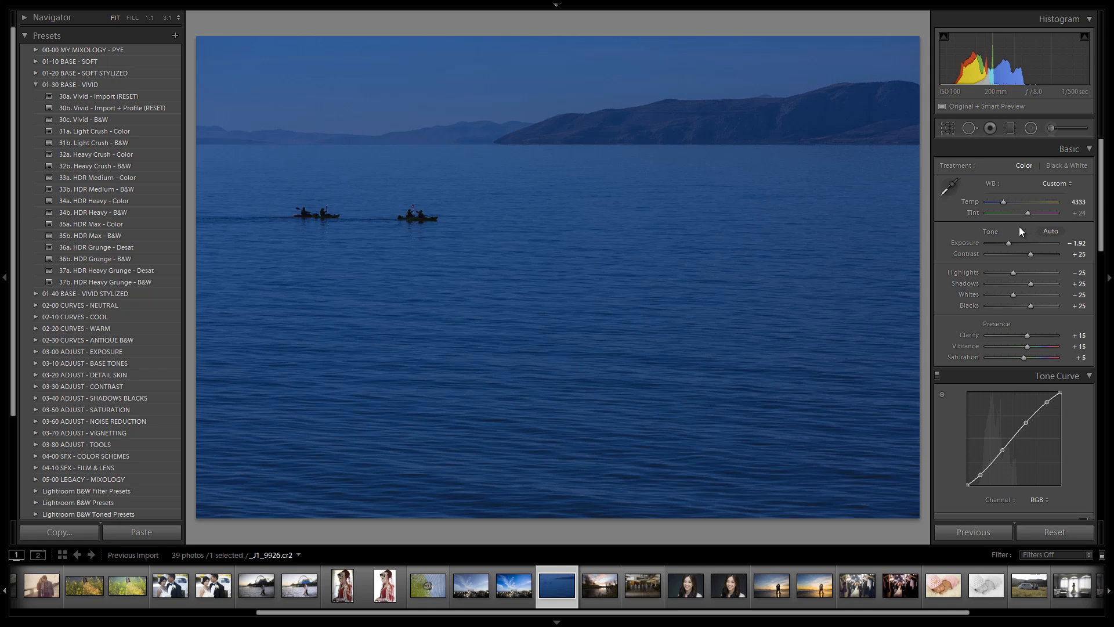
{"action": "left_click", "coordinate": [125, 108]}
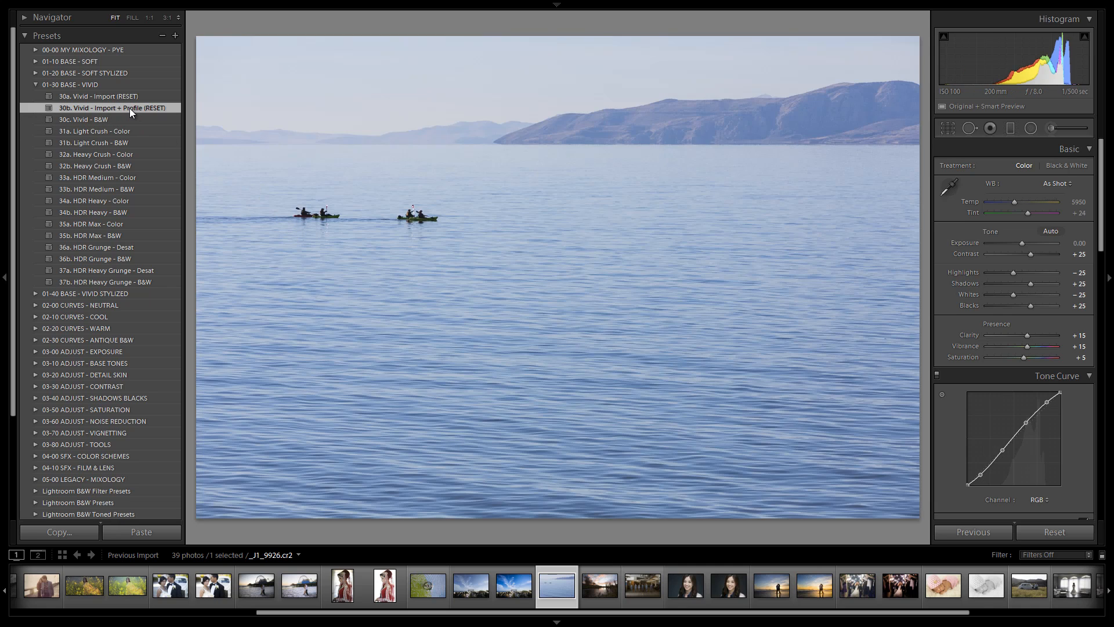
Compare the original photo with the edited version by toggling repeatedly between the before and after views.
{"action": "key", "text": "backslash"}
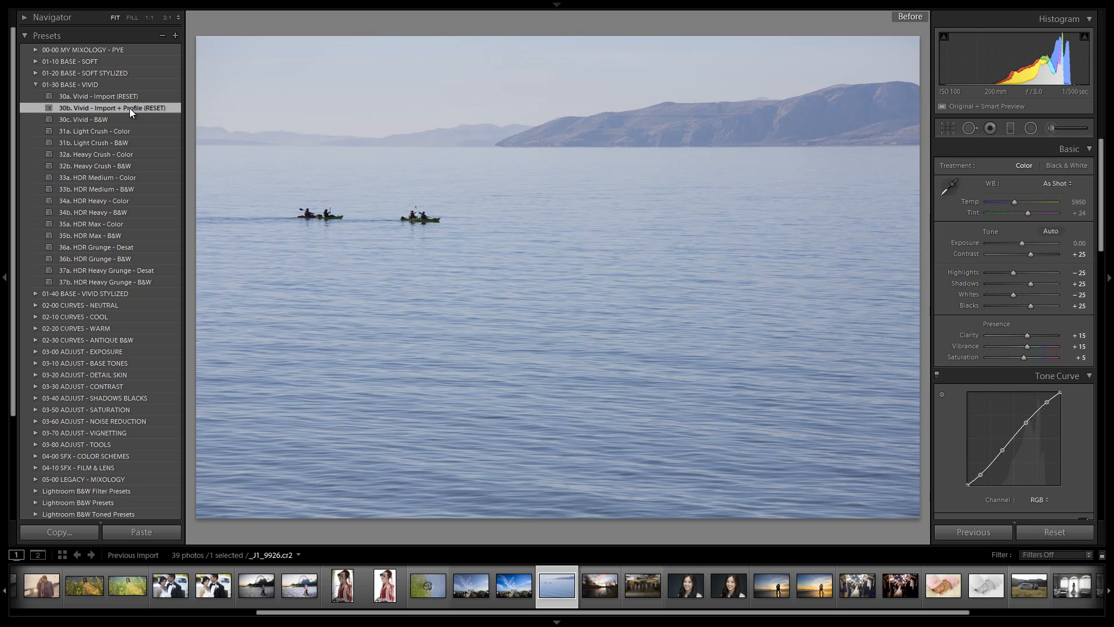
{"action": "key", "text": "backslash"}
{"action": "key", "text": "backslash"}
{"action": "key", "text": "backslash"}
{"action": "key", "text": "backslash"}
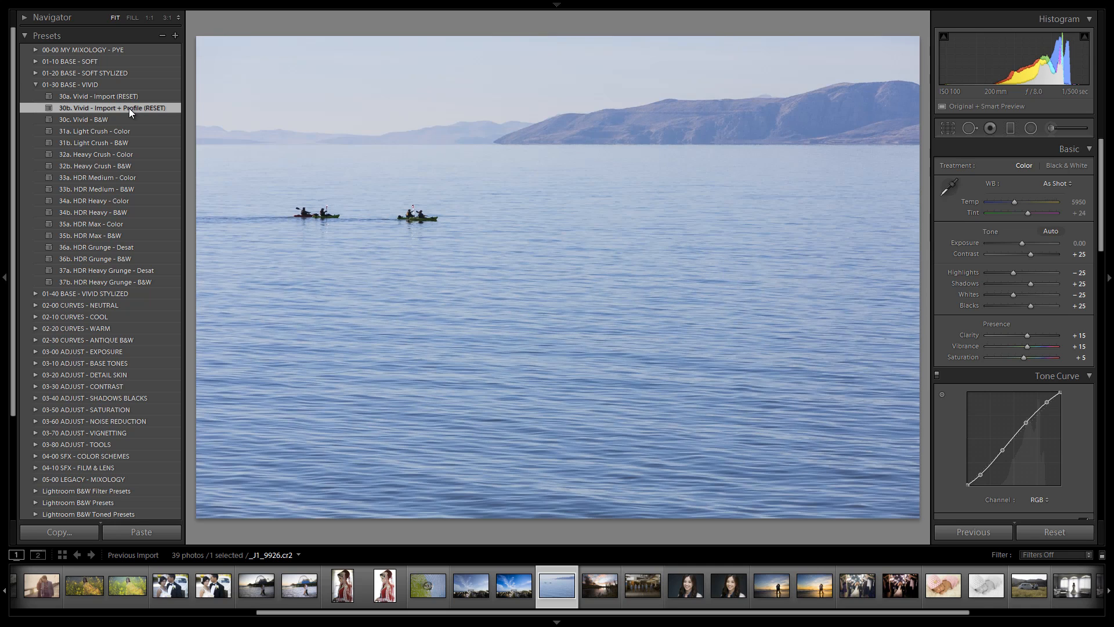
{"action": "key", "text": "backslash"}
{"action": "key", "text": "backslash"}
{"action": "key", "text": "backslash"}
{"action": "key", "text": "backslash"}
{"action": "key", "text": "backslash"}
{"action": "key", "text": "backslash"}
{"action": "key", "text": "backslash"}
Try the presets 51a to 51d from 03-50 ADJUST - SATURATION and settle on 51b. Saturate - Light + Blues.
{"action": "left_click", "coordinate": [36, 84]}
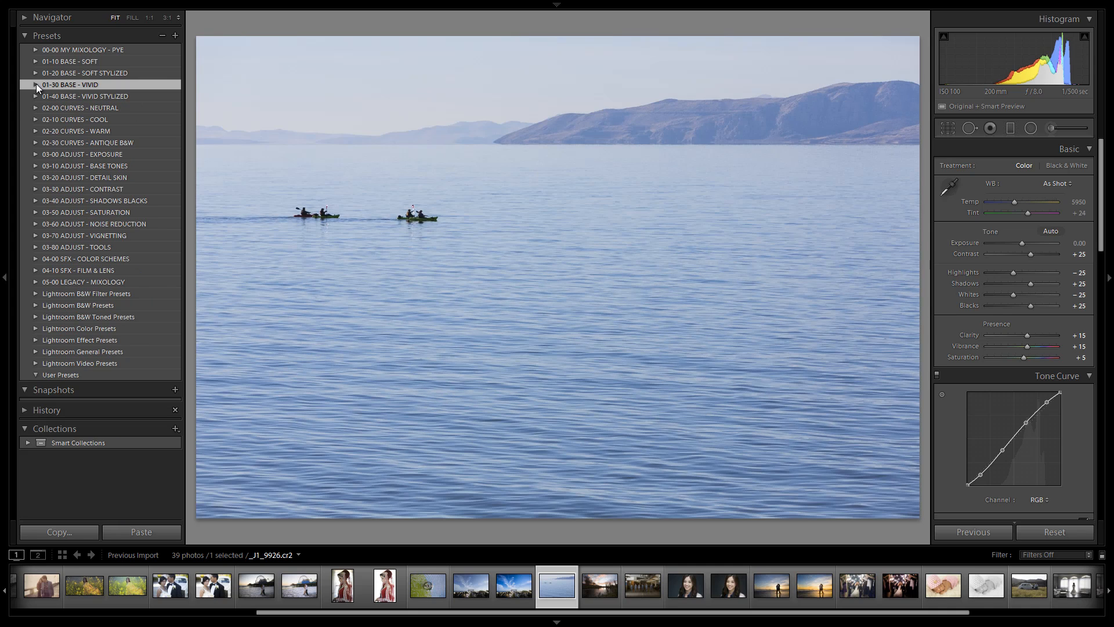
{"action": "left_click", "coordinate": [36, 213]}
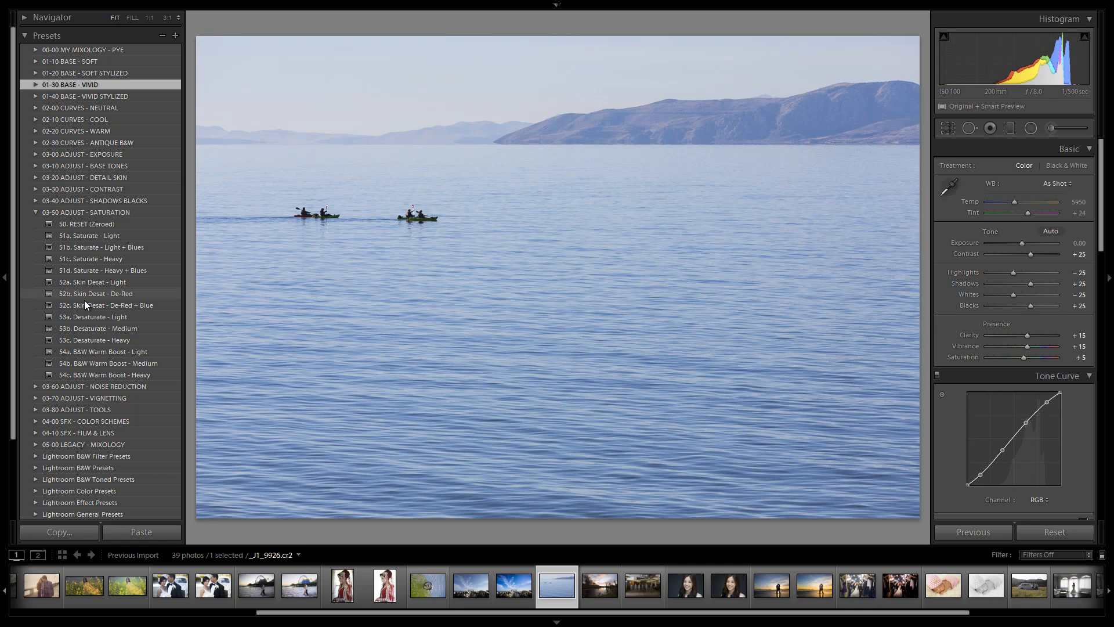
{"action": "left_click", "coordinate": [95, 236]}
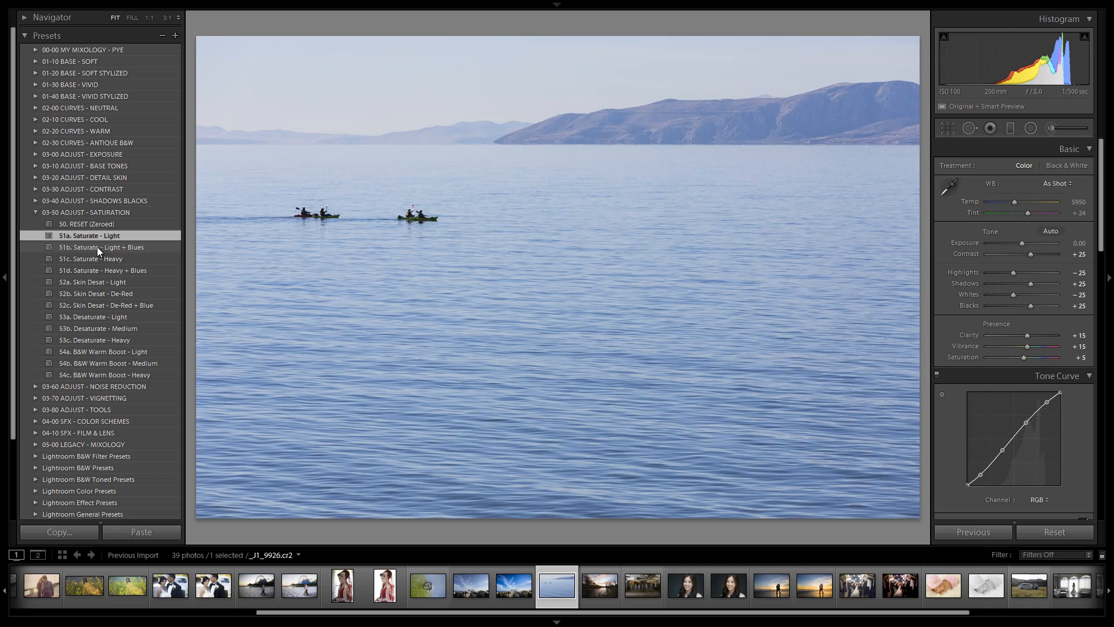
{"action": "left_click", "coordinate": [97, 246]}
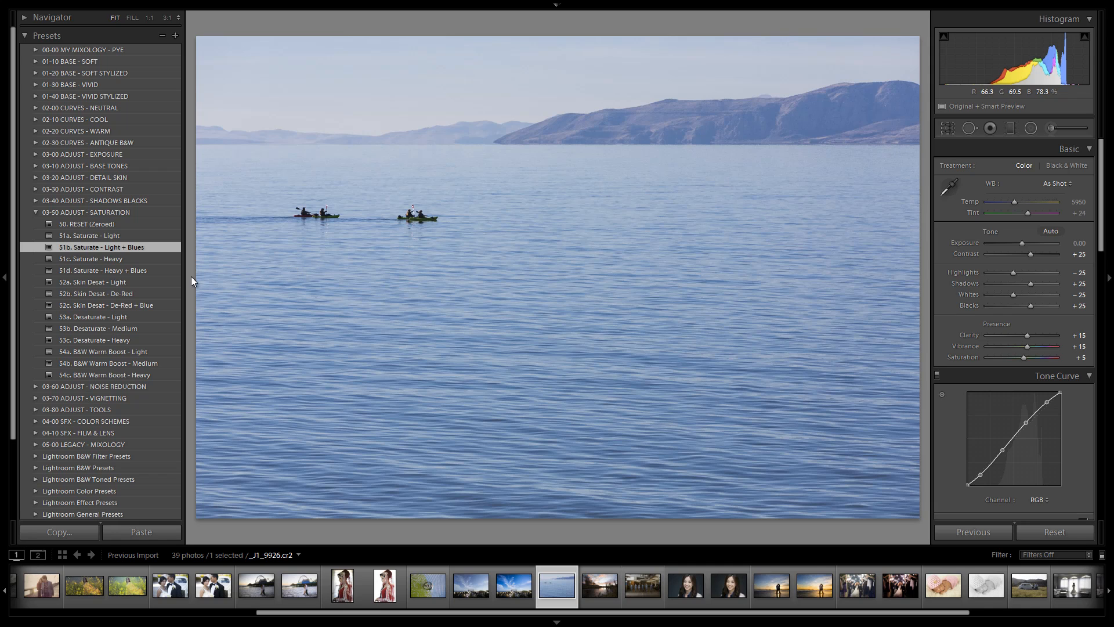
{"action": "left_click", "coordinate": [128, 259]}
{"action": "left_click", "coordinate": [128, 267]}
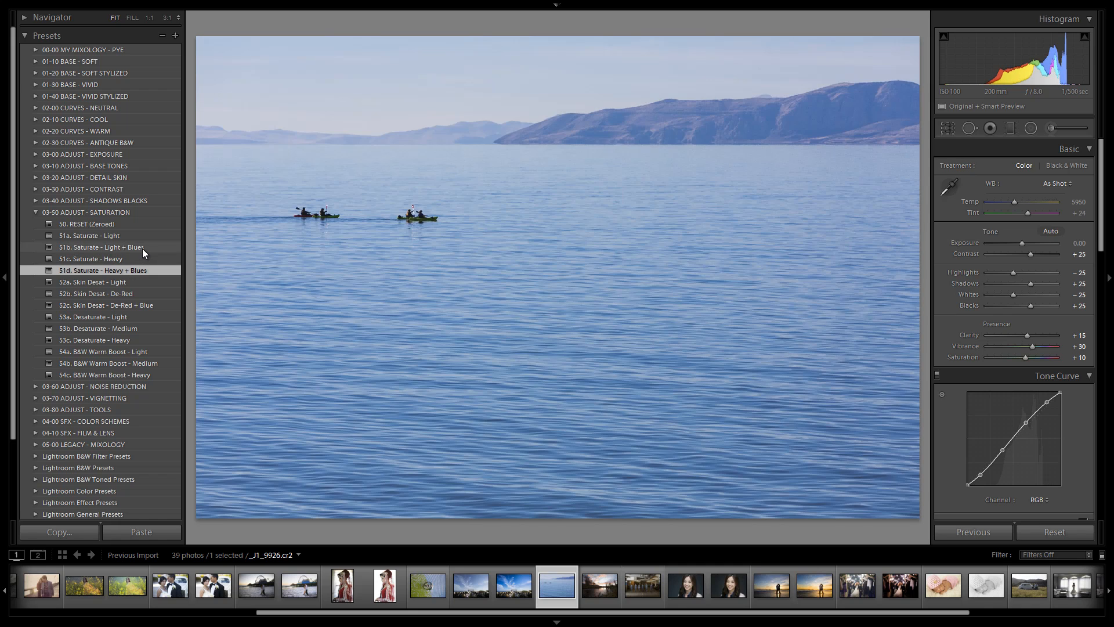
{"action": "left_click", "coordinate": [142, 247]}
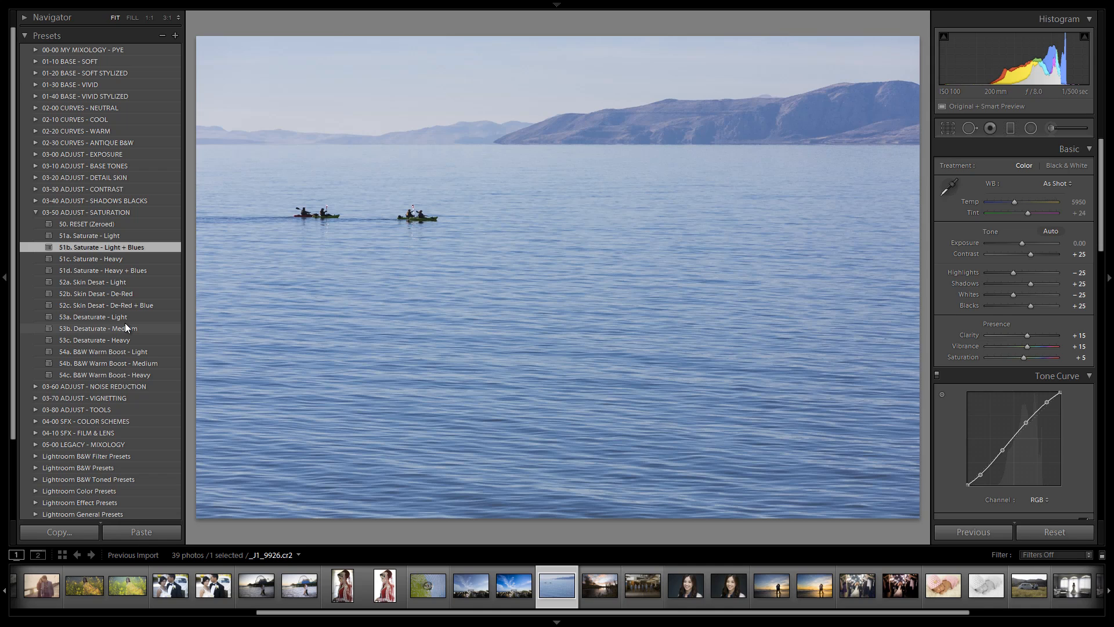
Collapse the 03-50 ADJUST - SATURATION presets and examine the Basic, tone curve, and HSL saturation and luminance settings.
{"action": "left_click", "coordinate": [33, 212]}
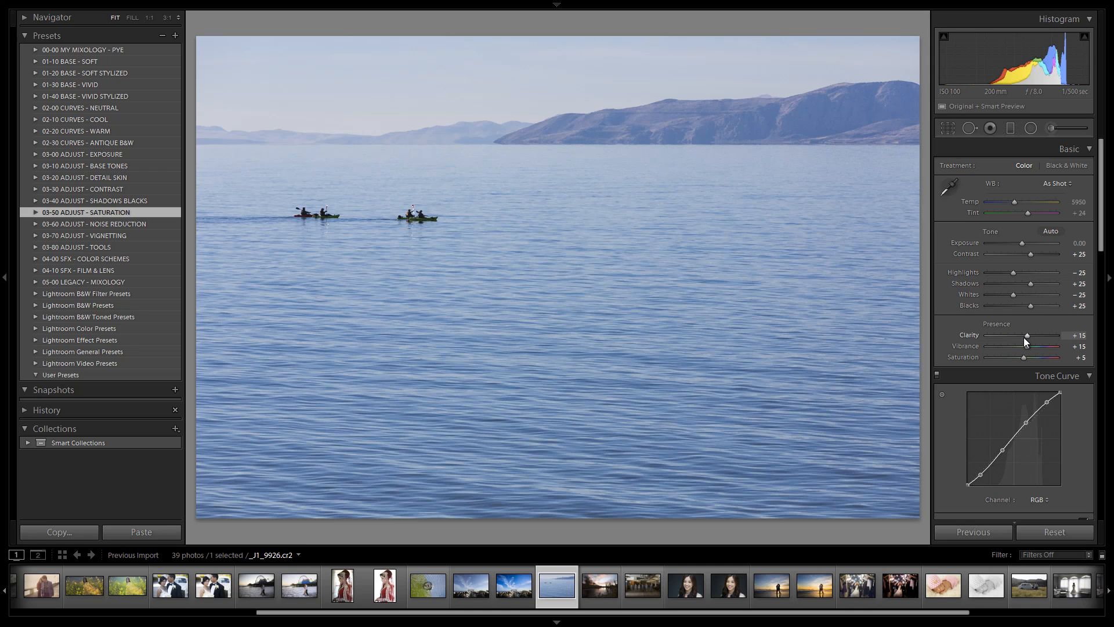
{"action": "scroll", "coordinate": [1024, 342], "scroll_direction": "down", "scroll_amount": 3}
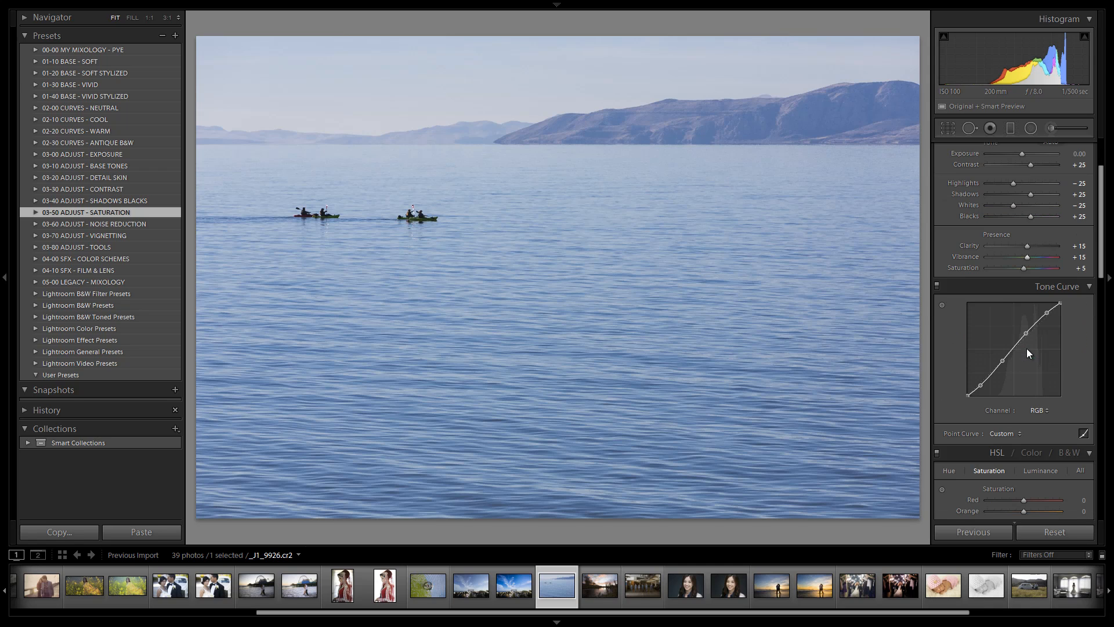
{"action": "scroll", "coordinate": [1028, 268], "scroll_direction": "down", "scroll_amount": 3}
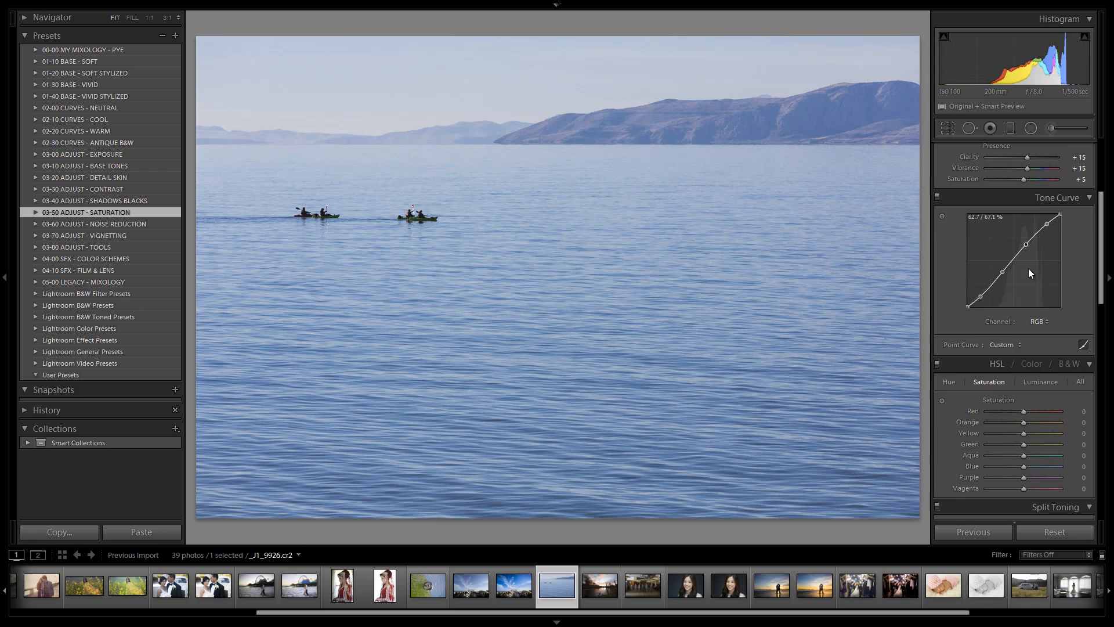
{"action": "scroll", "coordinate": [1028, 269], "scroll_direction": "down", "scroll_amount": 3}
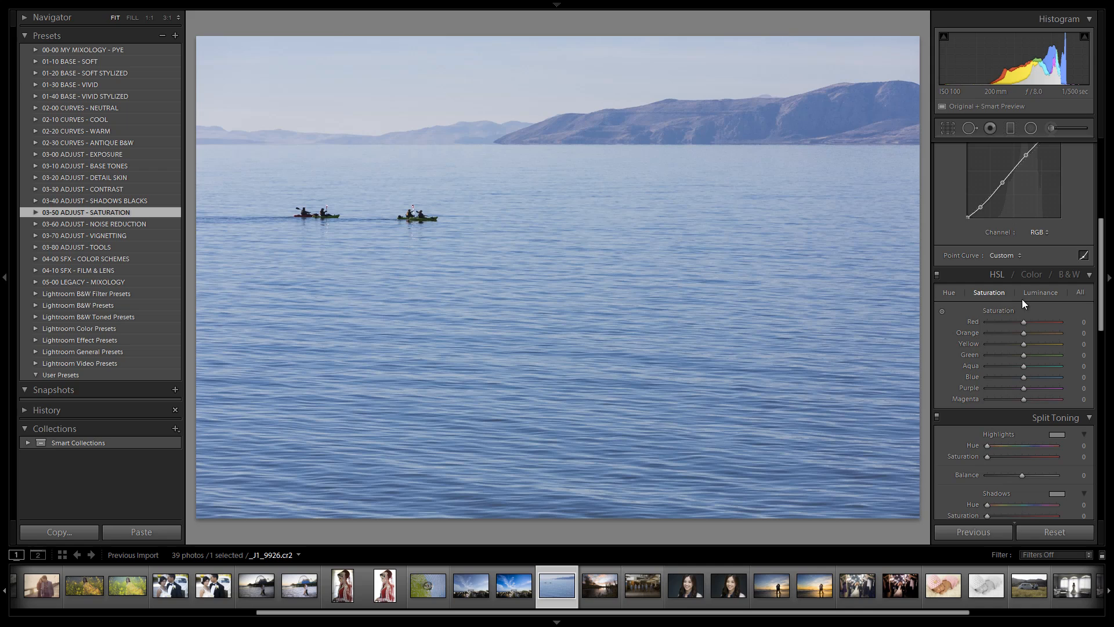
{"action": "left_click", "coordinate": [1041, 293]}
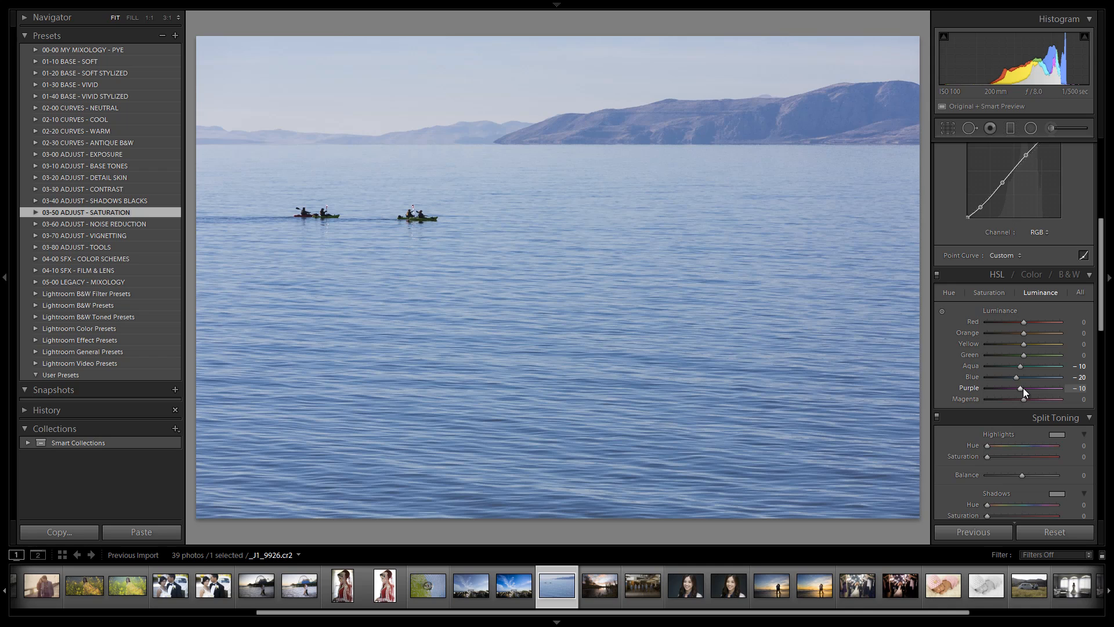
{"action": "scroll", "coordinate": [1044, 281], "scroll_direction": "up", "scroll_amount": 3}
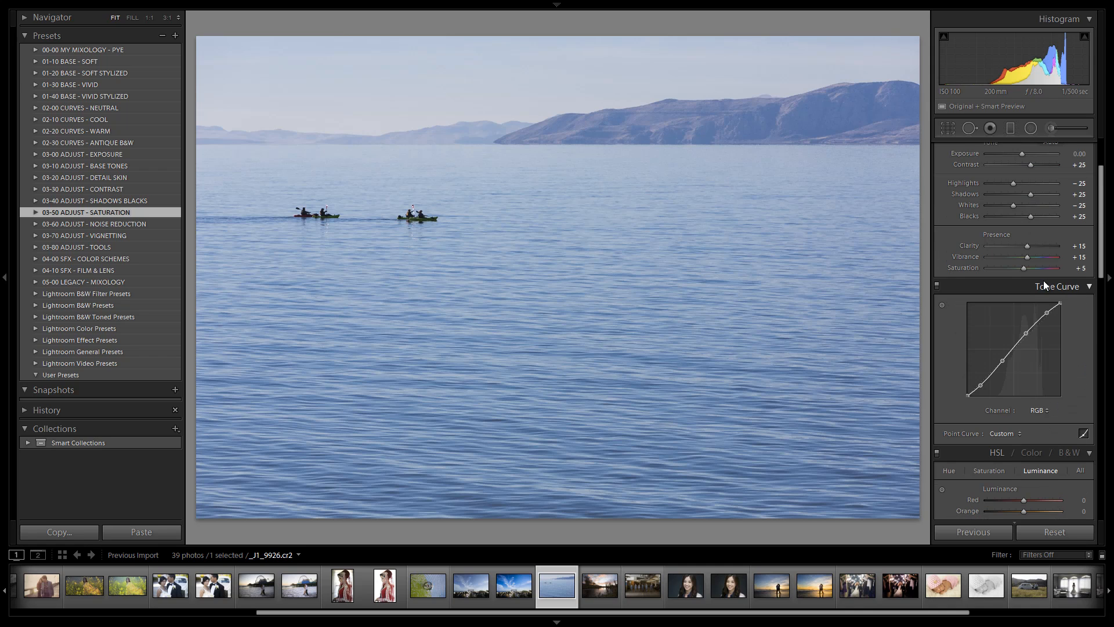
{"action": "scroll", "coordinate": [1038, 318], "scroll_direction": "down", "scroll_amount": 2}
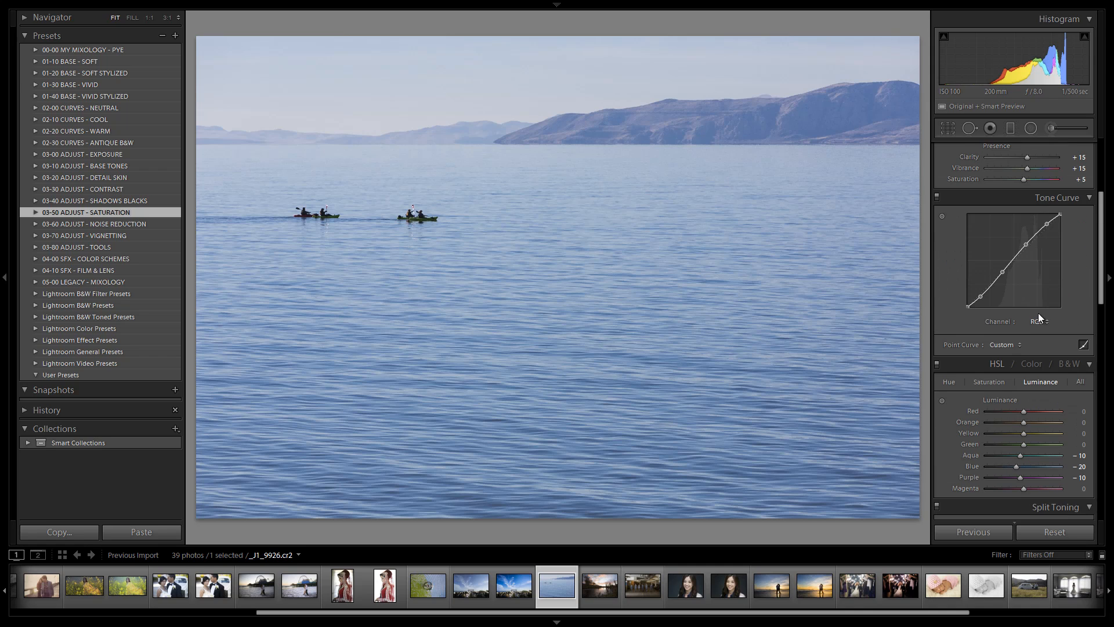
{"action": "left_click", "coordinate": [997, 380]}
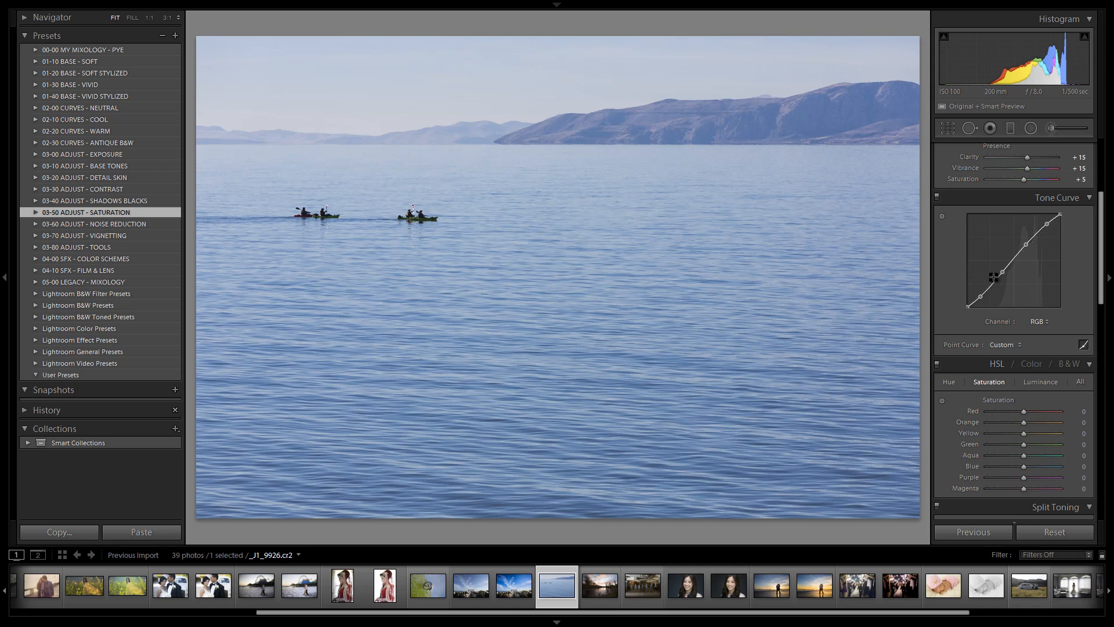
Examine the sharpening settings and inspect the kayakers and the water surface at 1:1 magnification, returning to the fitted view.
{"action": "scroll", "coordinate": [1027, 316], "scroll_direction": "down", "scroll_amount": 5}
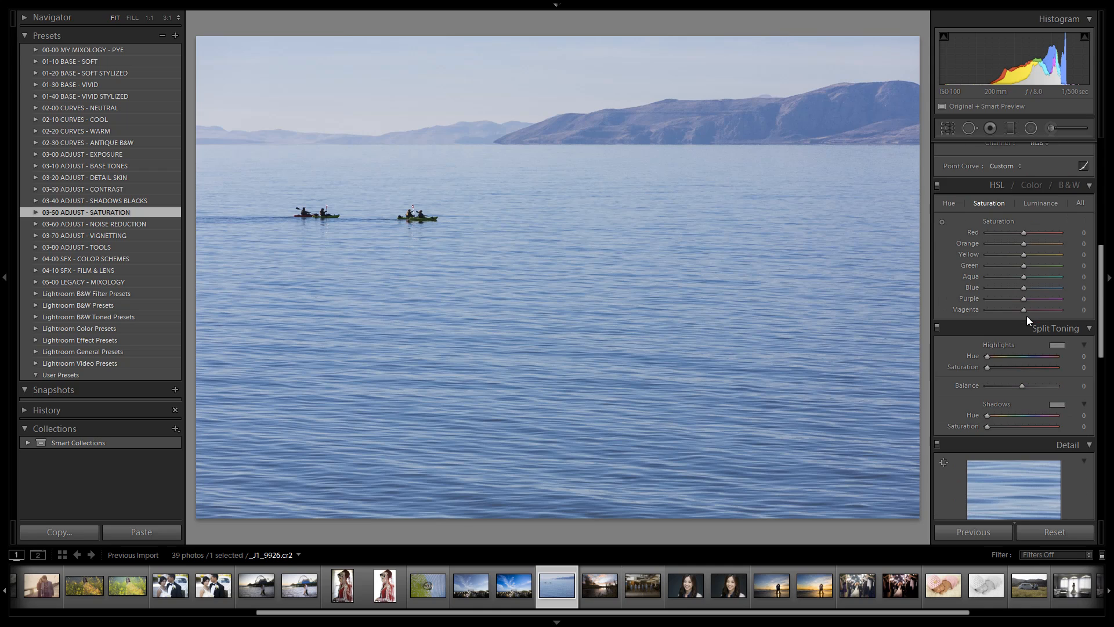
{"action": "scroll", "coordinate": [1027, 316], "scroll_direction": "down", "scroll_amount": 7}
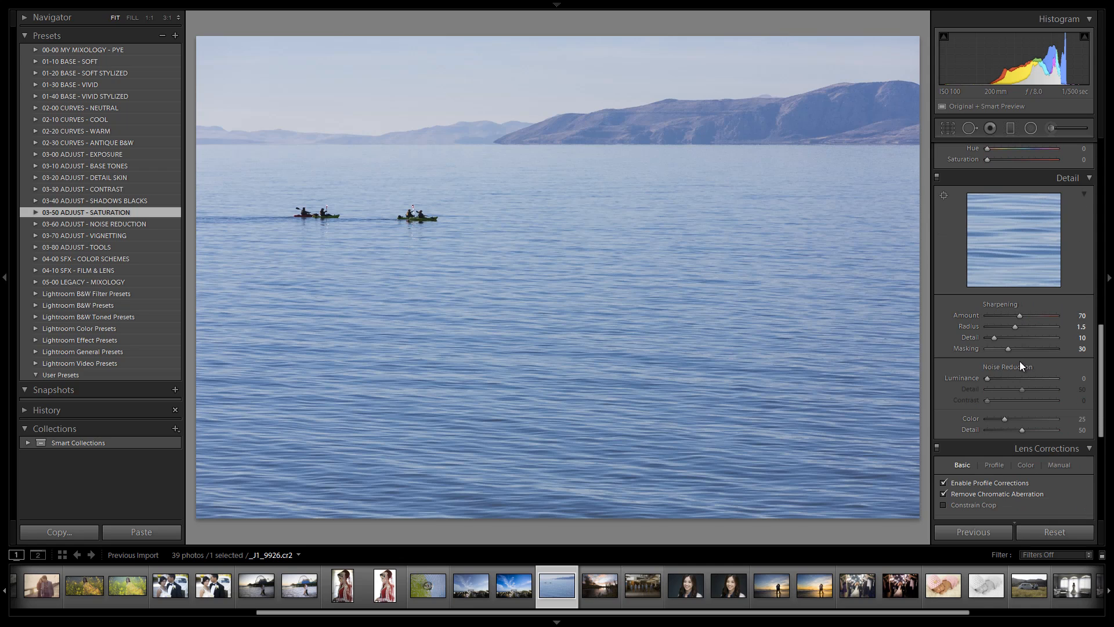
{"action": "left_click", "coordinate": [379, 214]}
{"action": "left_click_drag", "start_coordinate": [636, 258], "coordinate": [643, 319]}
{"action": "left_click_drag", "start_coordinate": [510, 323], "coordinate": [673, 312]}
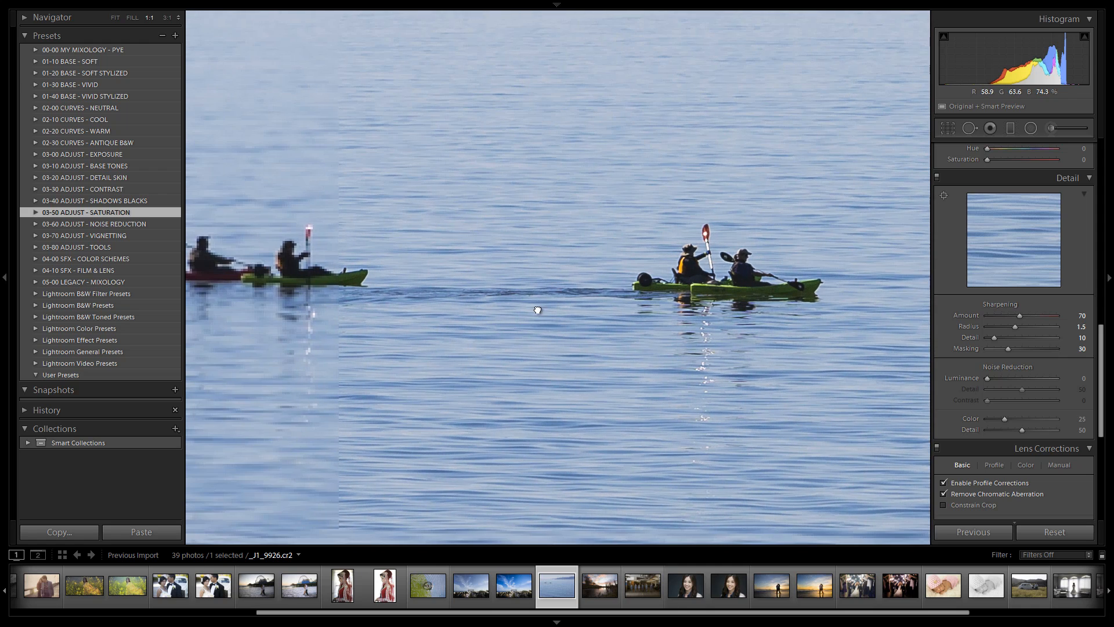
{"action": "left_click_drag", "start_coordinate": [538, 311], "coordinate": [618, 308]}
{"action": "left_click_drag", "start_coordinate": [822, 323], "coordinate": [756, 317]}
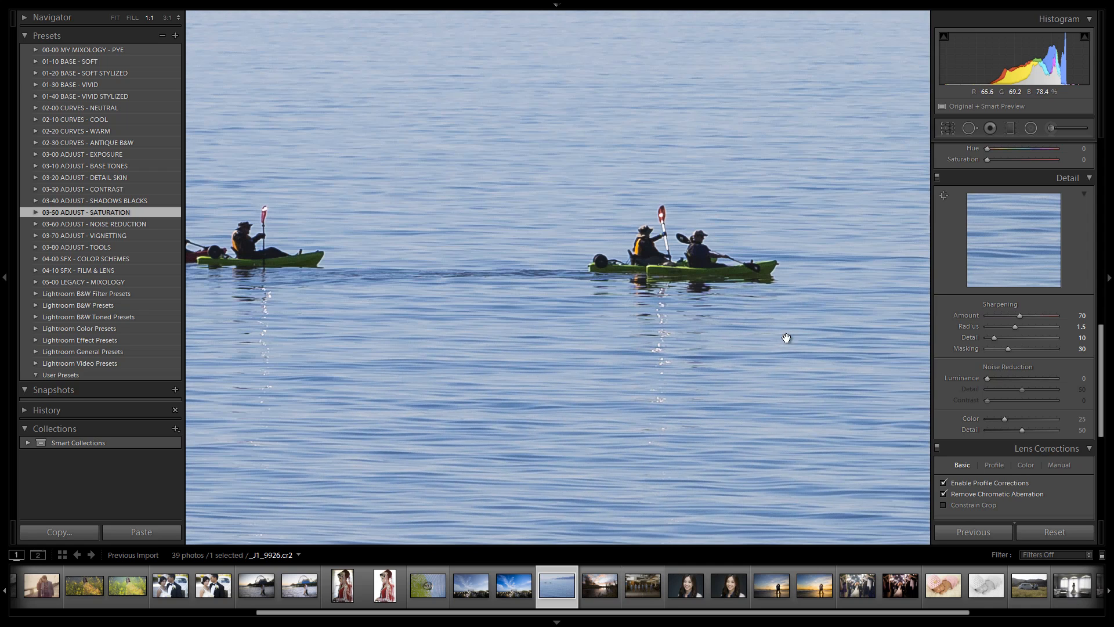
{"action": "left_click", "coordinate": [806, 357]}
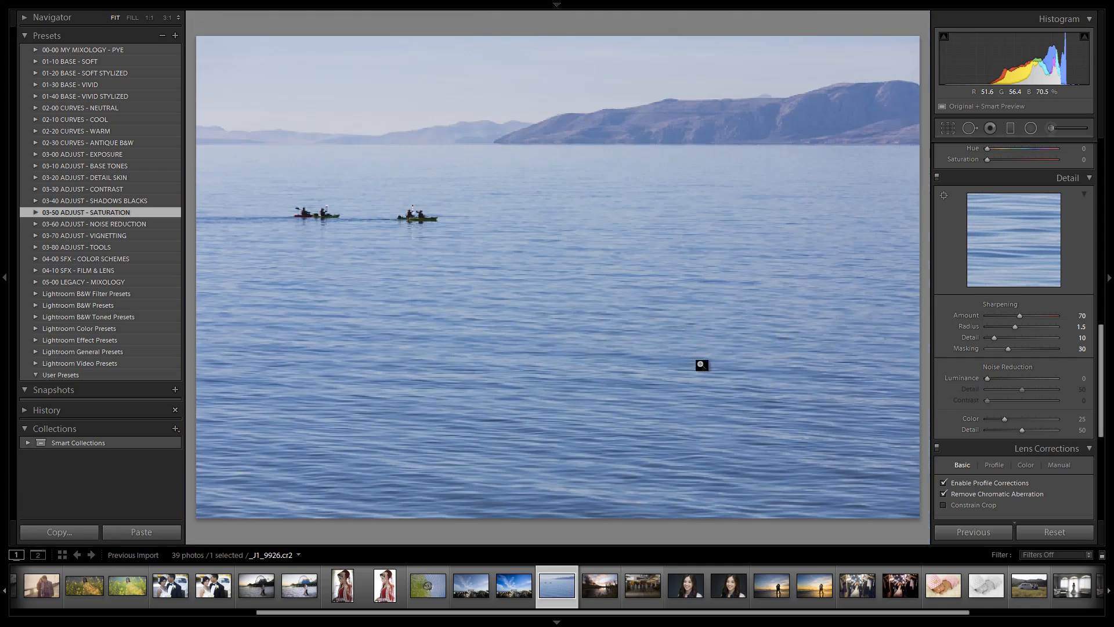
{"action": "left_click", "coordinate": [581, 401]}
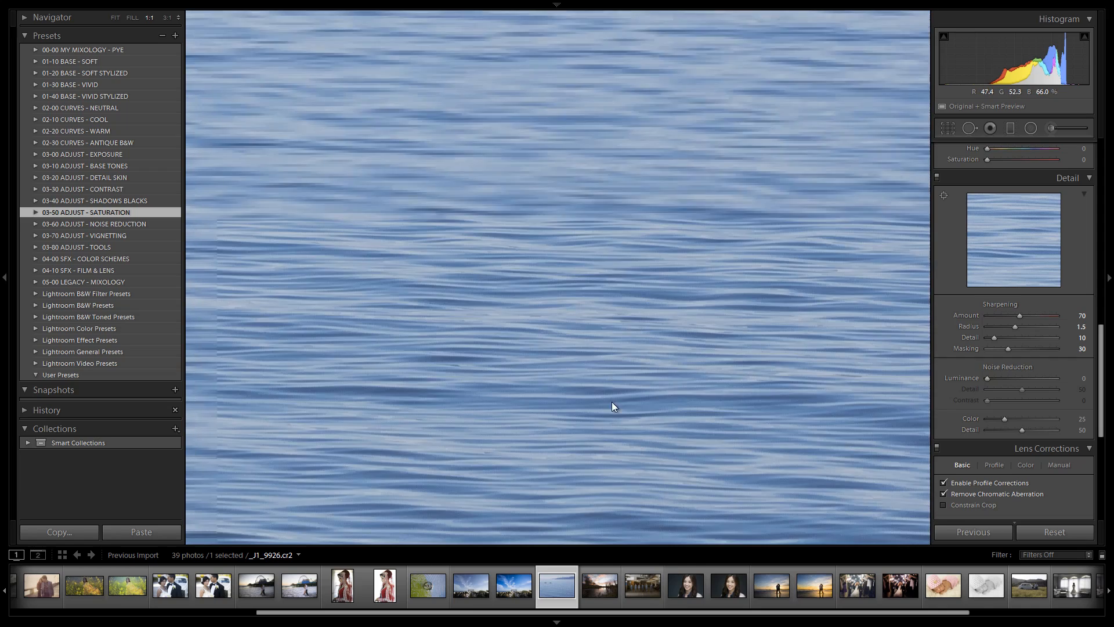
{"action": "left_click_drag", "start_coordinate": [625, 316], "coordinate": [665, 290]}
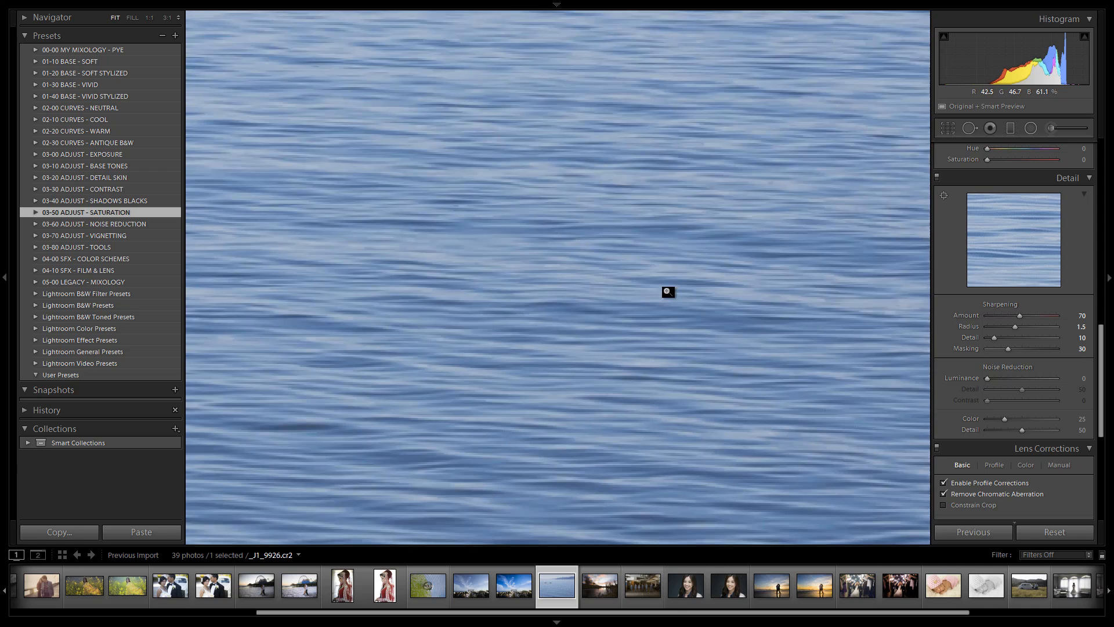
{"action": "left_click", "coordinate": [667, 291]}
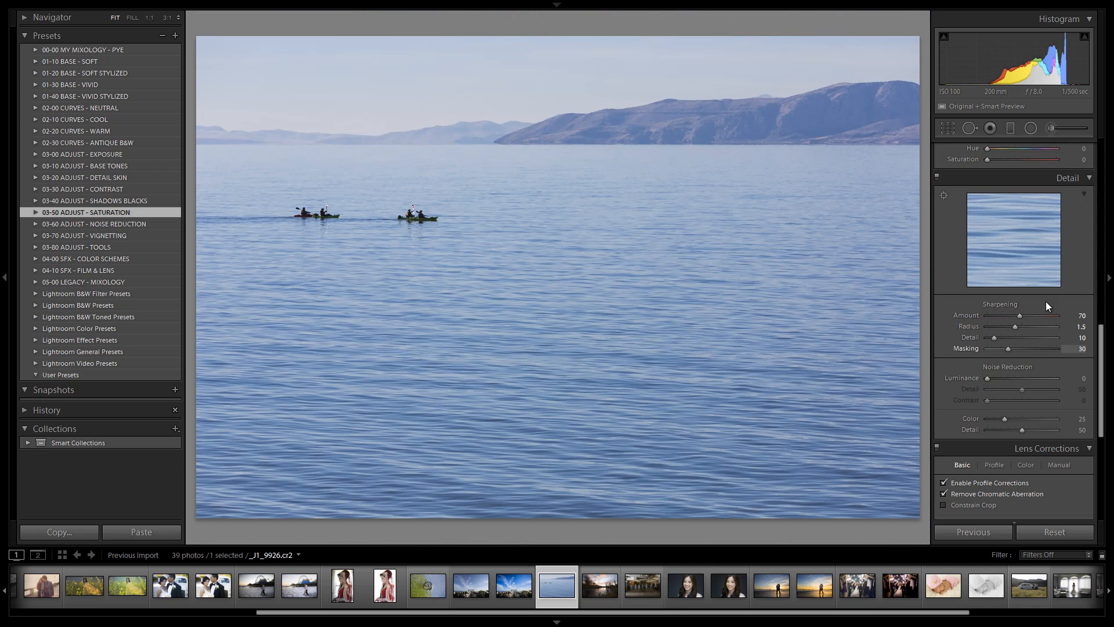
Examine the noise reduction, lens correction and effects settings, including the manual transform and lens vignetting options.
{"action": "scroll", "coordinate": [1047, 348], "scroll_direction": "down", "scroll_amount": 2}
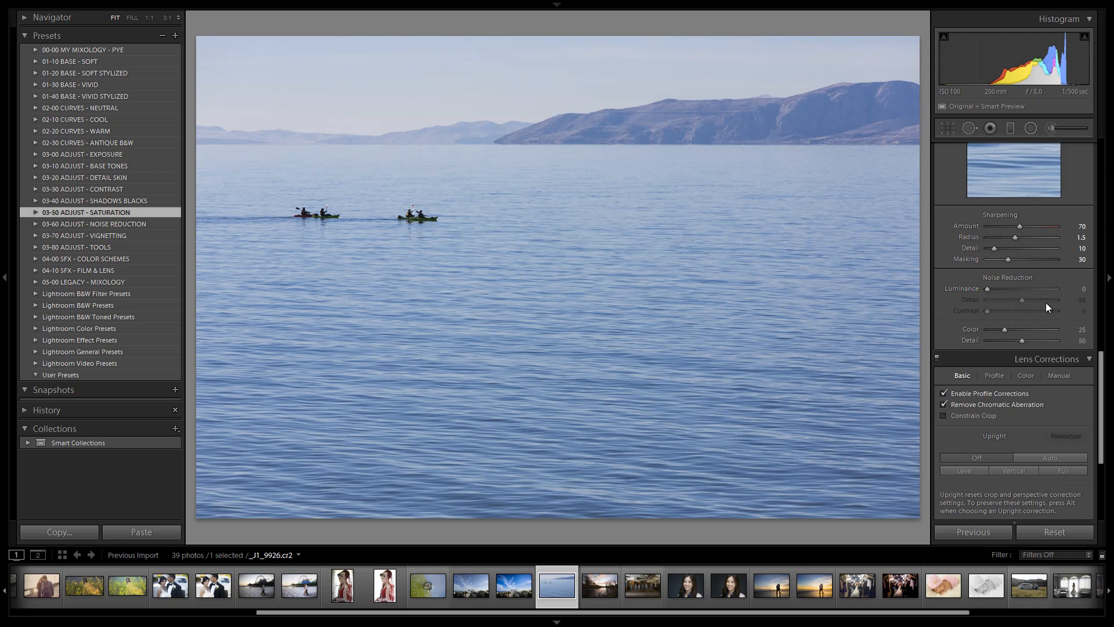
{"action": "scroll", "coordinate": [1026, 383], "scroll_direction": "down", "scroll_amount": 2}
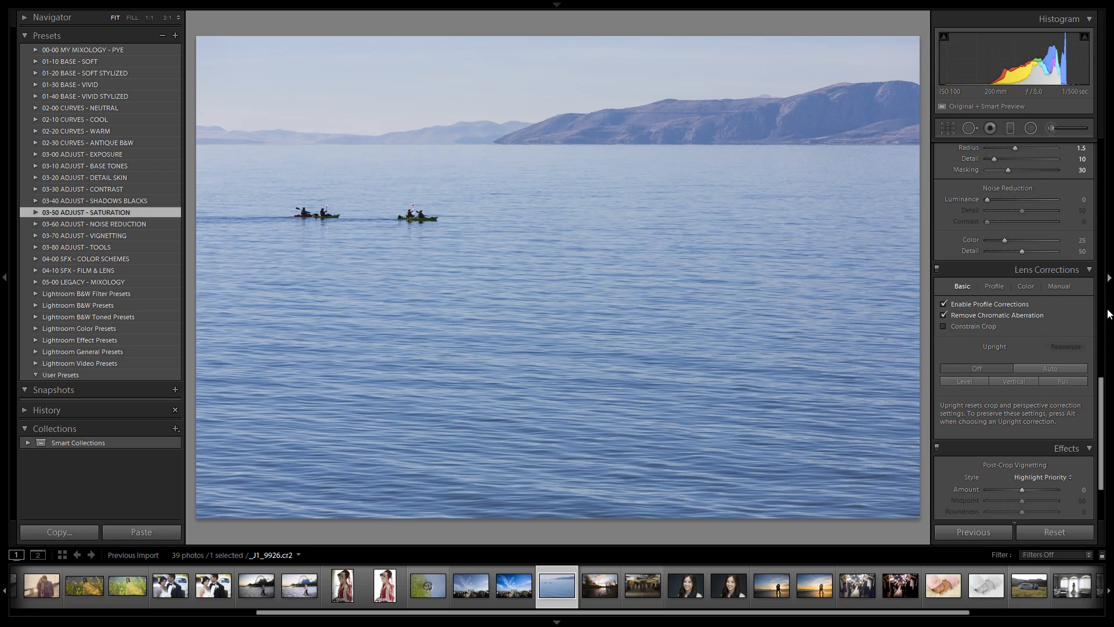
{"action": "scroll", "coordinate": [1025, 298], "scroll_direction": "down", "scroll_amount": 2}
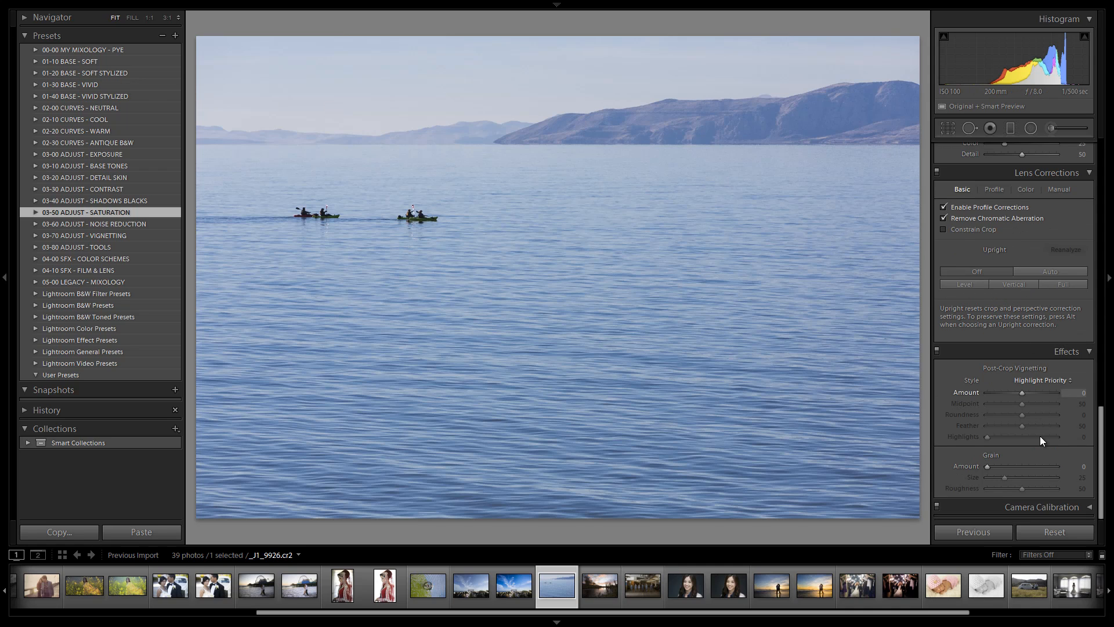
{"action": "left_click", "coordinate": [1058, 189]}
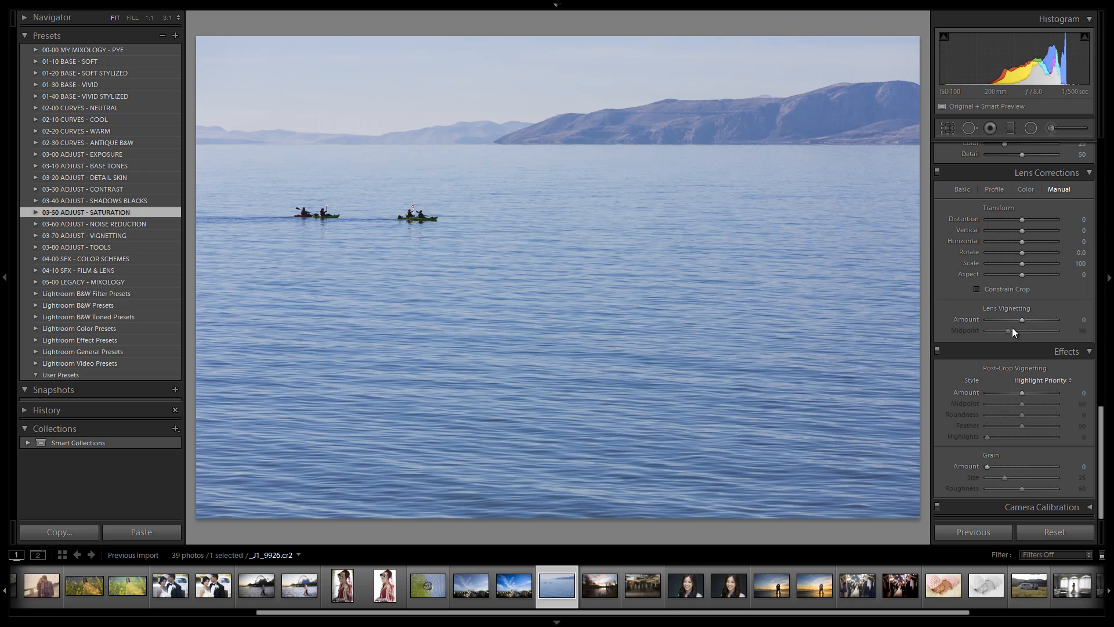
Look into the 01-40 BASE - VIVID STYLIZED presets, collapse them, and expand the 01-30 BASE - VIVID group.
{"action": "left_click", "coordinate": [36, 97]}
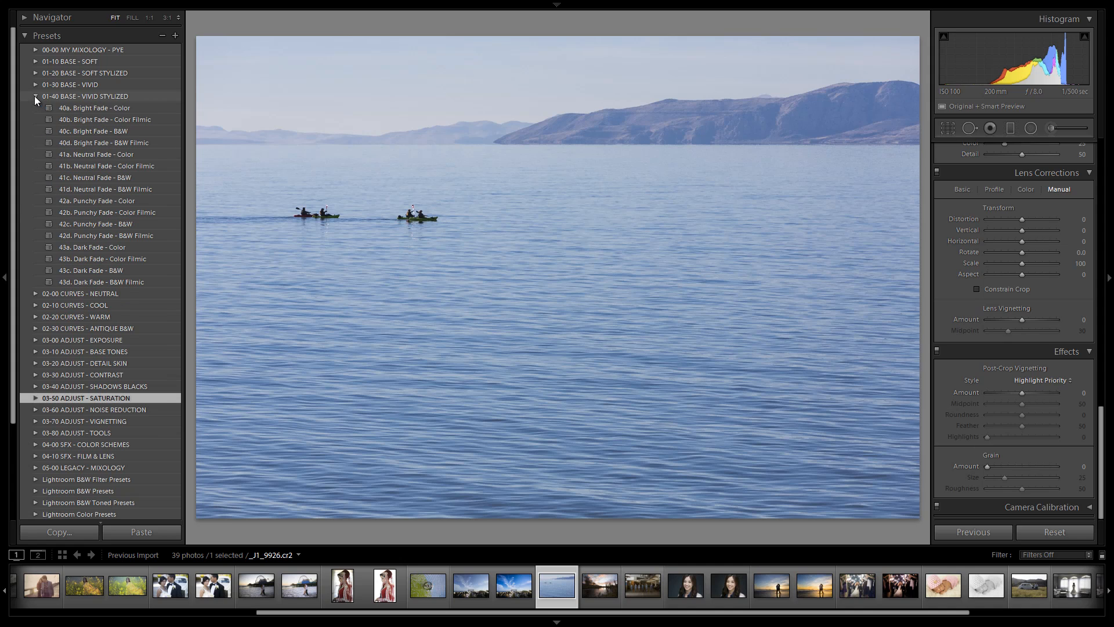
{"action": "left_click", "coordinate": [37, 96]}
{"action": "left_click", "coordinate": [40, 87]}
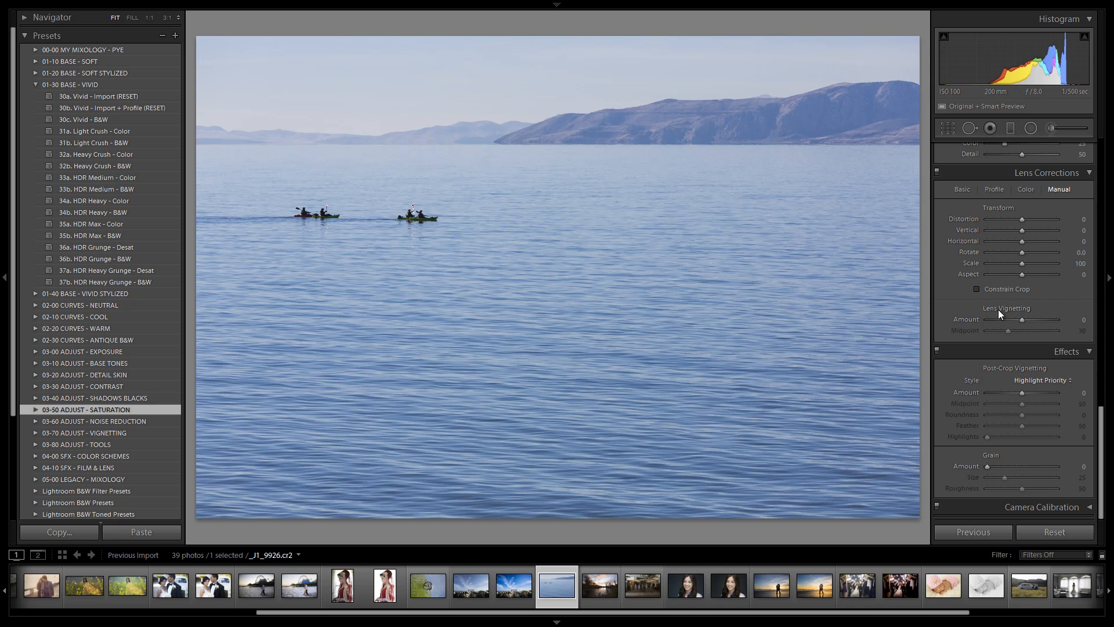
Try a brighter manual lens vignetting amount and reset it to 0.
{"action": "left_click_drag", "start_coordinate": [1024, 318], "coordinate": [1032, 318]}
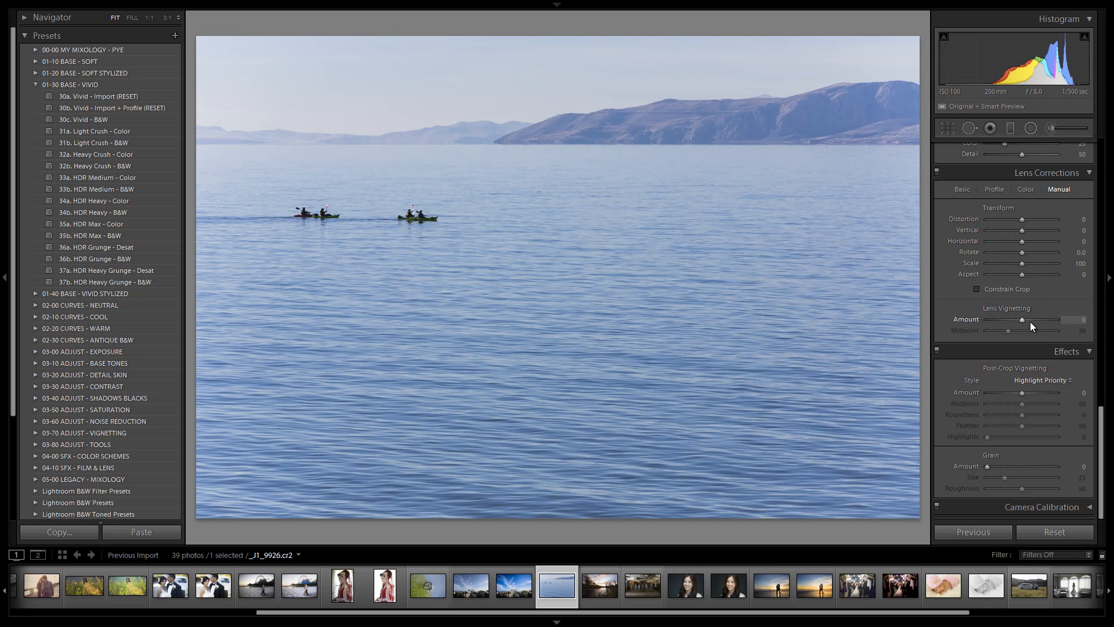
{"action": "double_click", "coordinate": [1030, 321]}
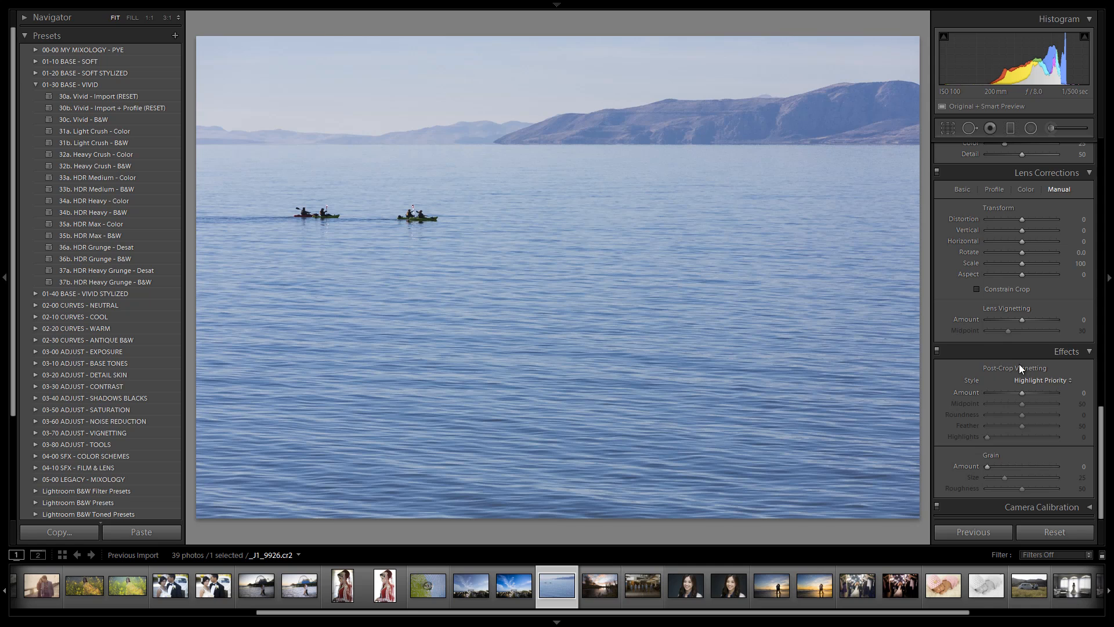
Try a large radial filter centred between the kayaks with the 03 Burn (Darken) effect, exposure -0.50 and feather 100.
{"action": "scroll", "coordinate": [1026, 267], "scroll_direction": "up", "scroll_amount": 15}
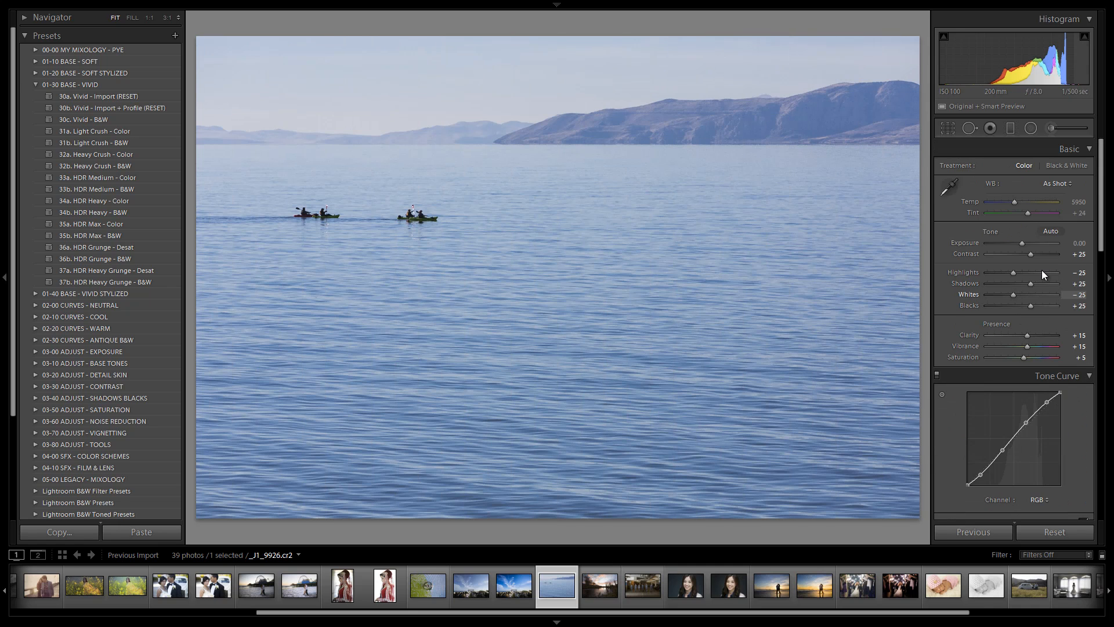
{"action": "left_click", "coordinate": [1030, 129]}
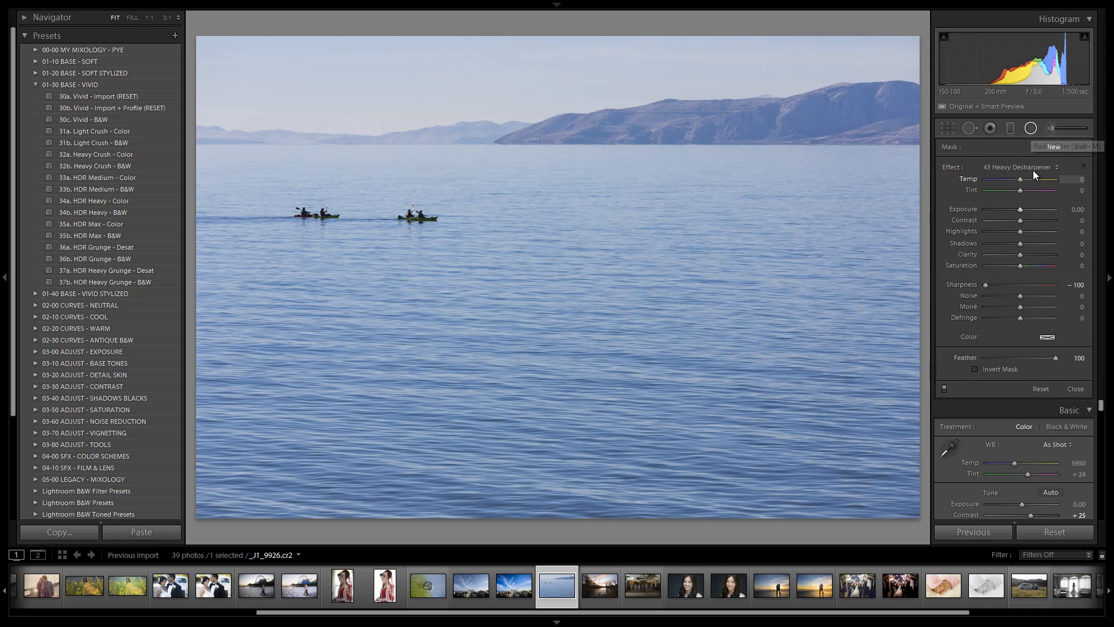
{"action": "left_click", "coordinate": [1032, 170]}
{"action": "left_click", "coordinate": [992, 225]}
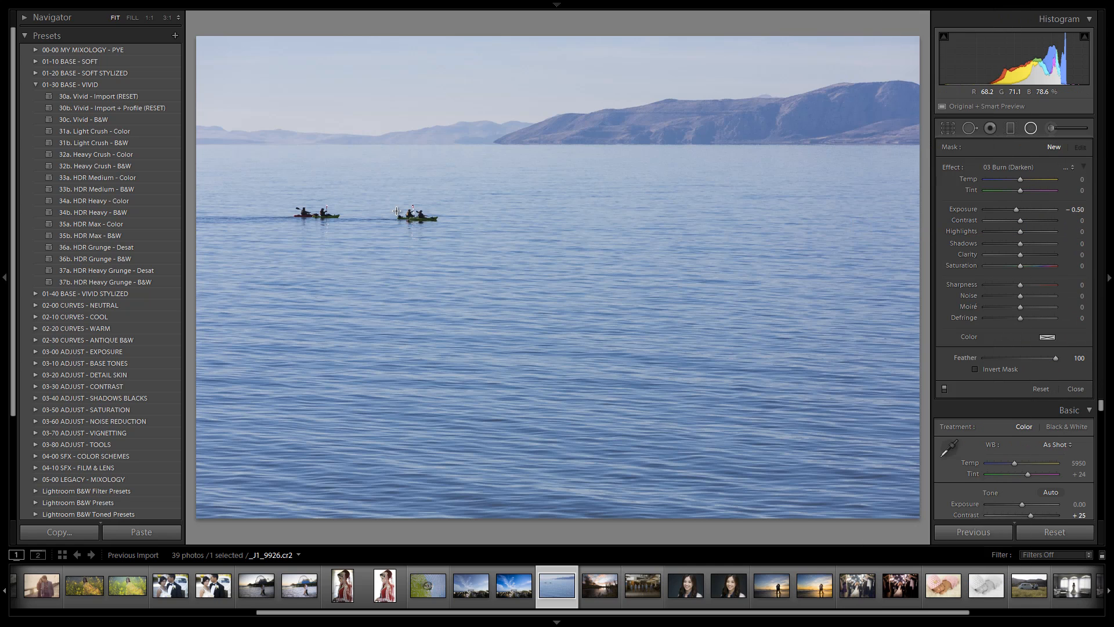
{"action": "mouse_move", "coordinate": [365, 219]}
{"action": "left_mouse_down"}
{"action": "mouse_move", "coordinate": [798, 394]}
{"action": "mouse_move", "coordinate": [841, 487]}
{"action": "mouse_move", "coordinate": [822, 514]}
{"action": "left_mouse_up"}
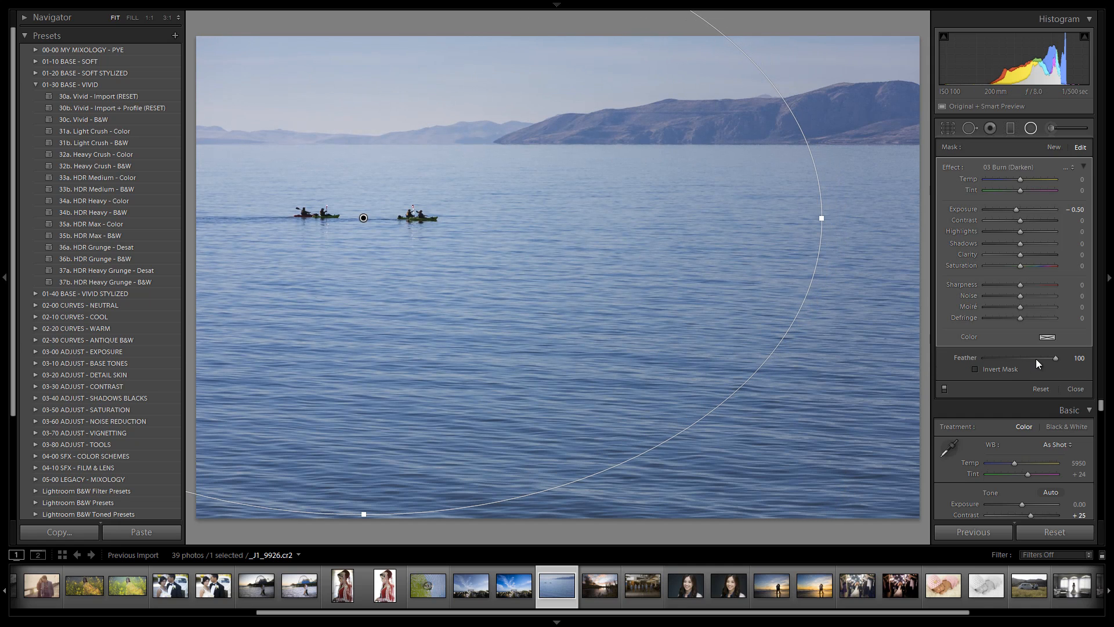
{"action": "left_click_drag", "start_coordinate": [1036, 358], "coordinate": [1024, 367]}
{"action": "left_click", "coordinate": [1032, 128]}
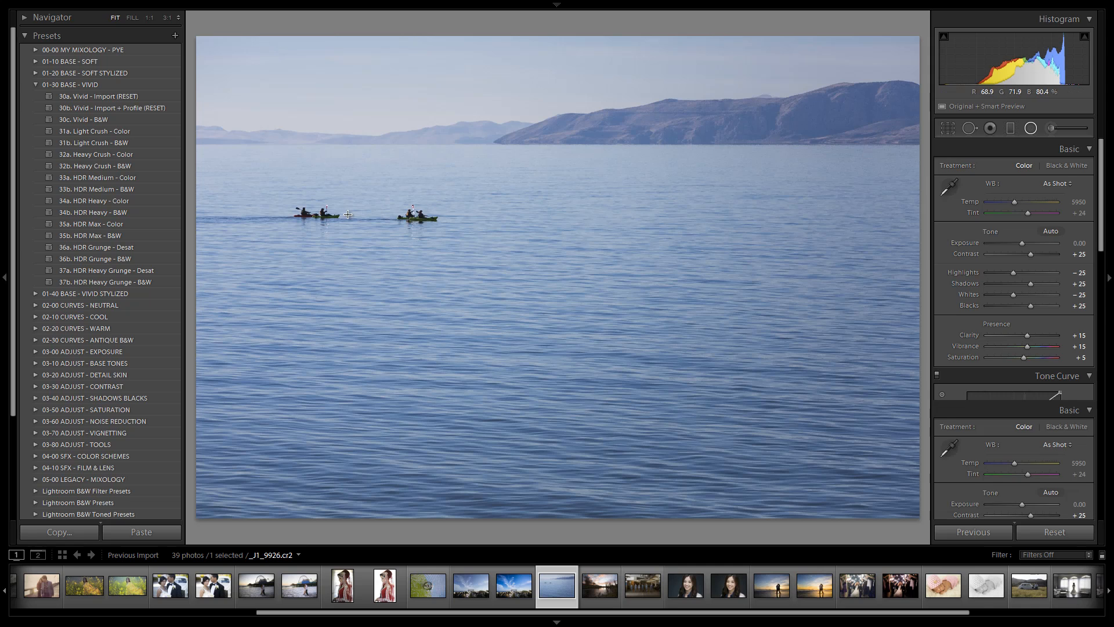
Delete the radial burn filter centred between the kayaks and close the Radial Filter tool.
{"action": "key", "text": "shift+m"}
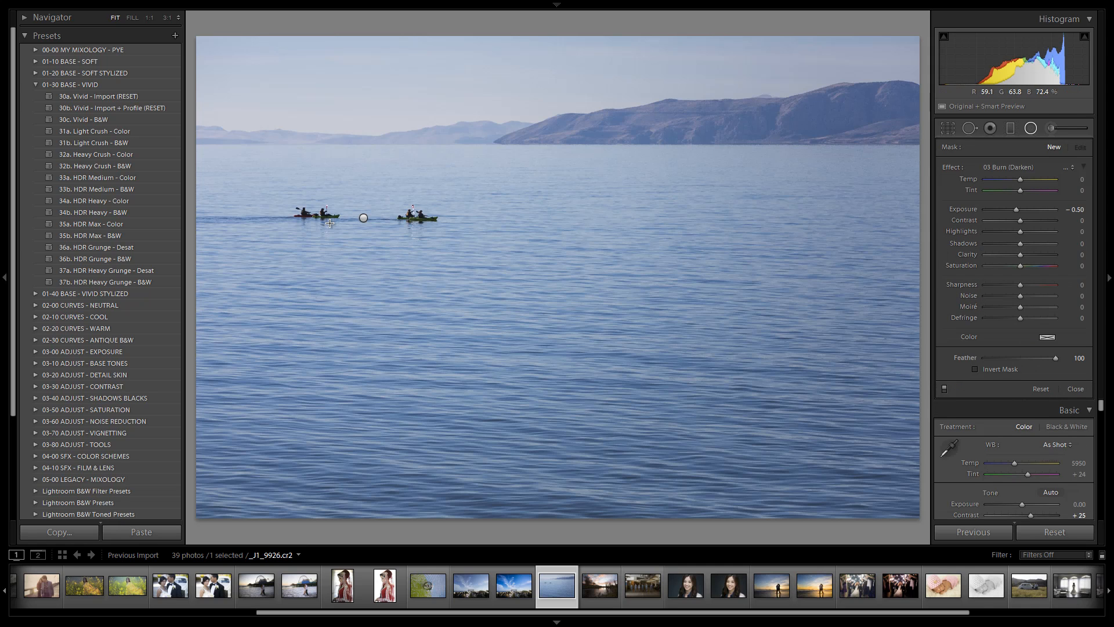
{"action": "left_click", "coordinate": [363, 217]}
{"action": "key", "text": "Delete"}
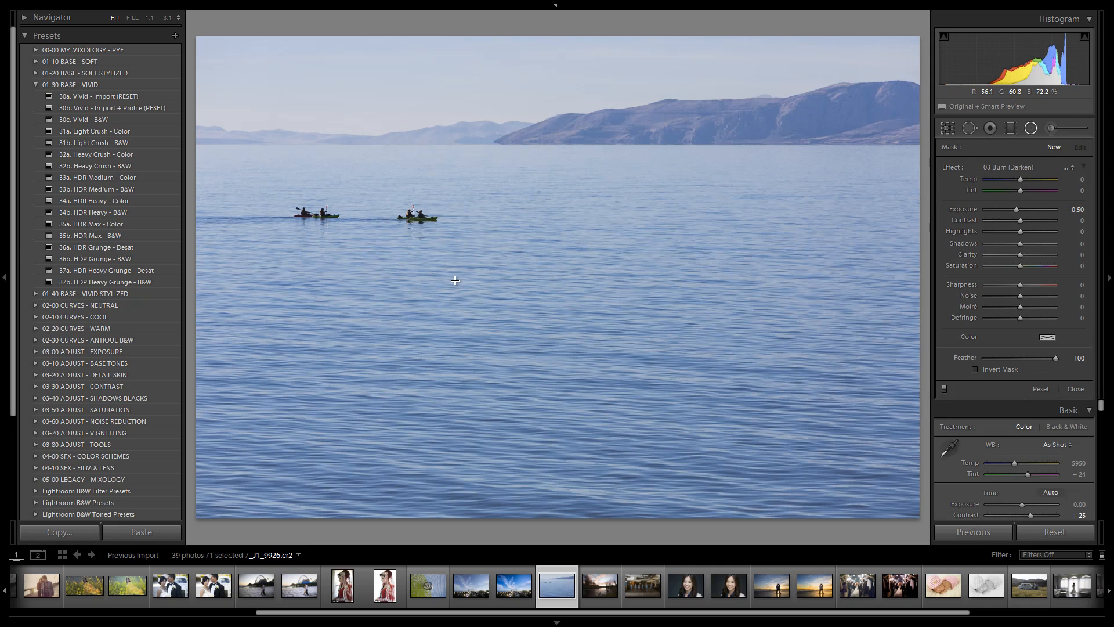
{"action": "left_click", "coordinate": [1028, 128]}
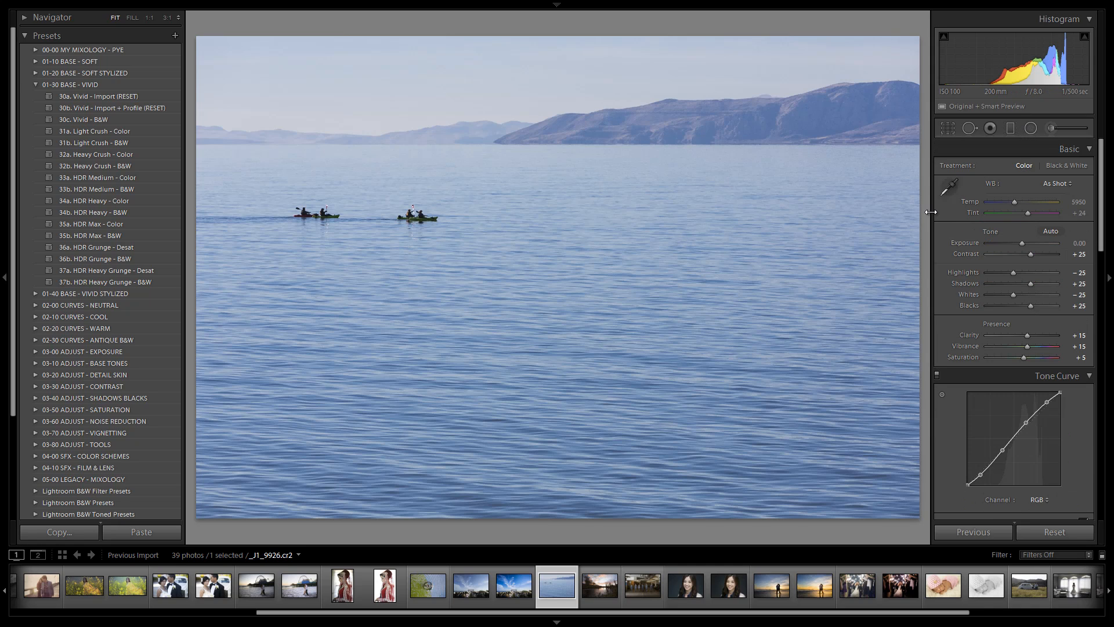